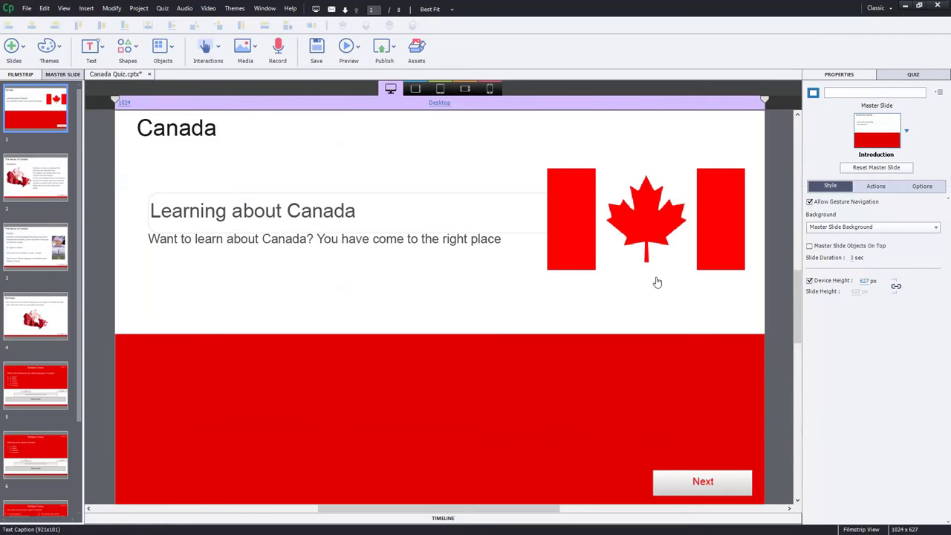
# - Step through the course slides 2 to 5, from the second slide to the first quiz question
pyautogui.click(52, 179)
pyautogui.click(53, 259)
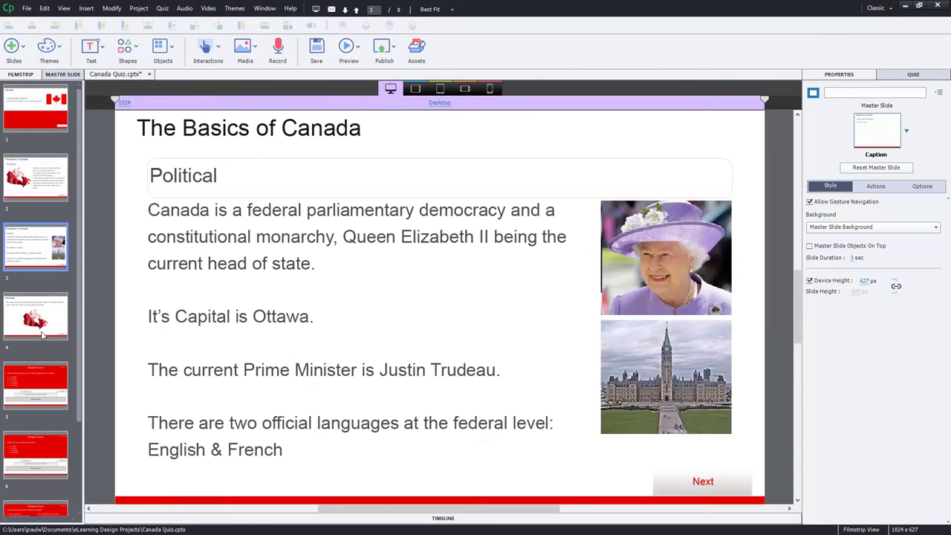
pyautogui.click(44, 311)
pyautogui.click(49, 383)
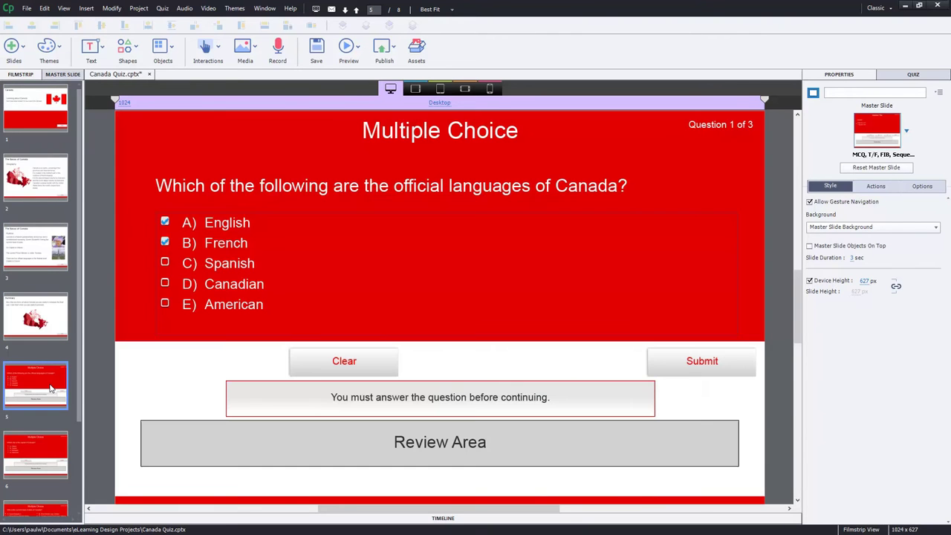
# - Advance through quiz slides 6–8 to the Quiz Results slide and select its Exit button
pyautogui.press('Down')
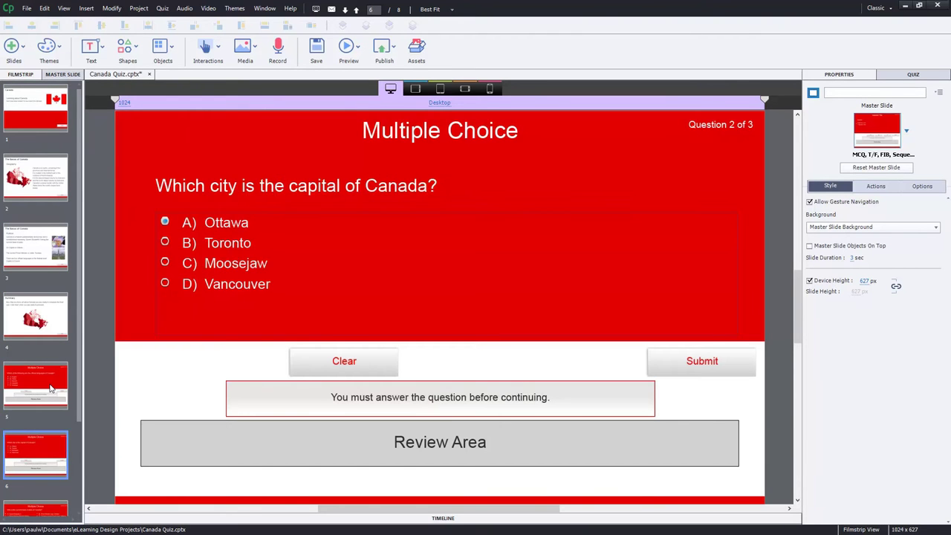
pyautogui.press('Down')
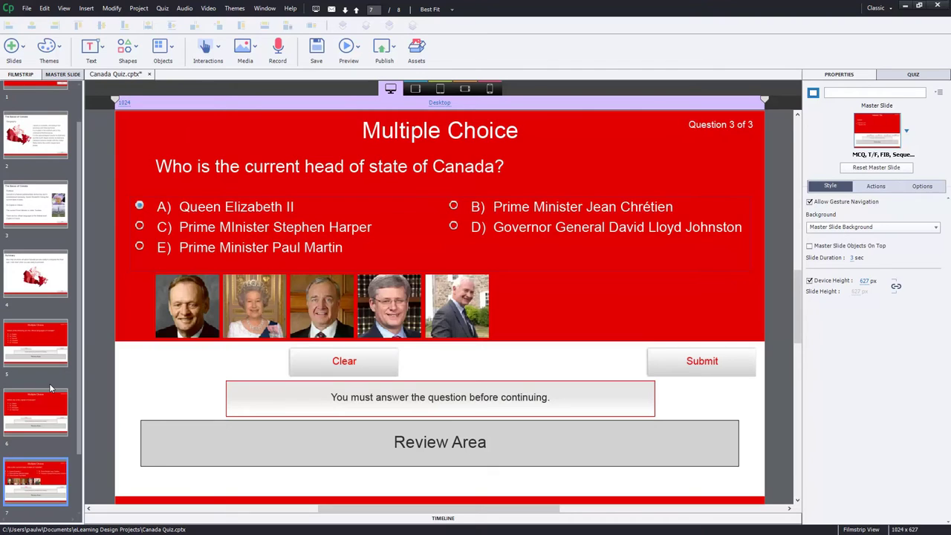
pyautogui.press('Down')
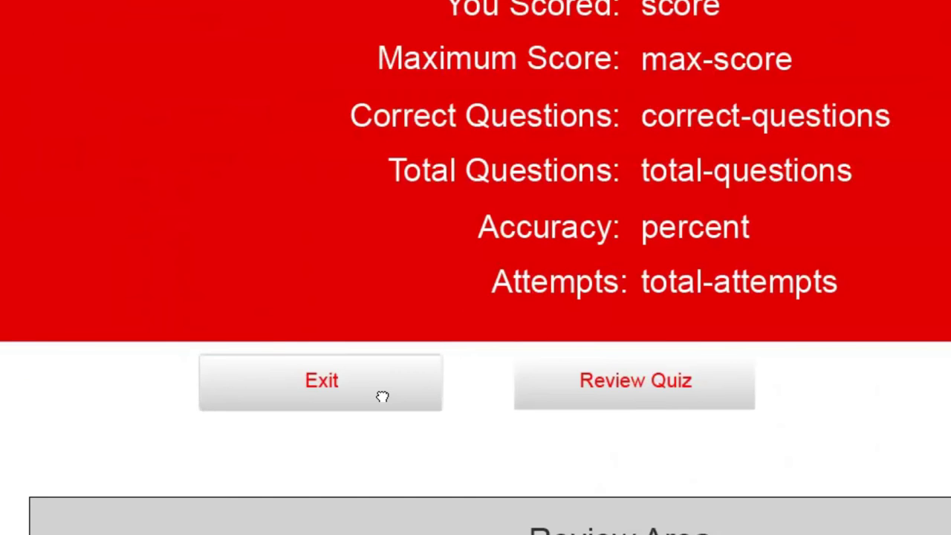
pyautogui.click(382, 396)
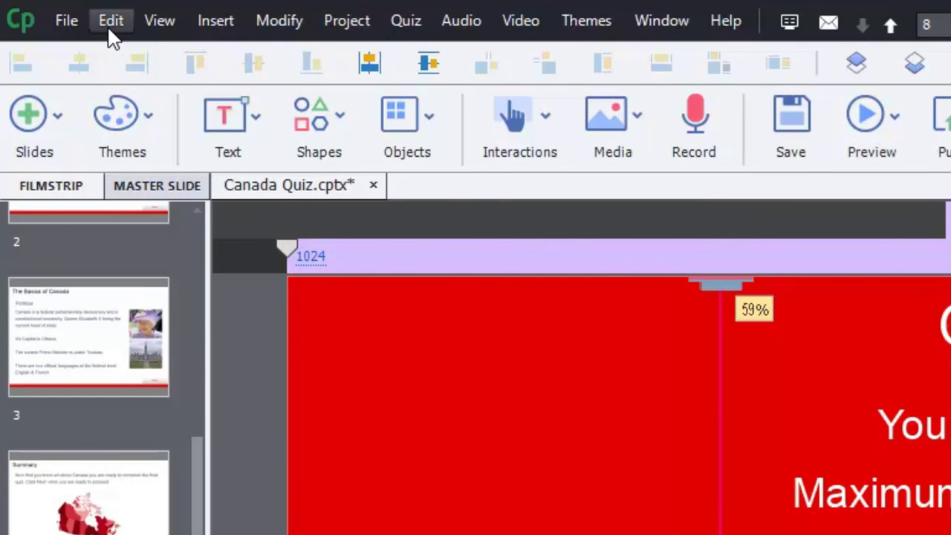
# - Open Preferences via Edit, move the dialog right, and show Quiz > Pass or Fail
pyautogui.click(109, 30)
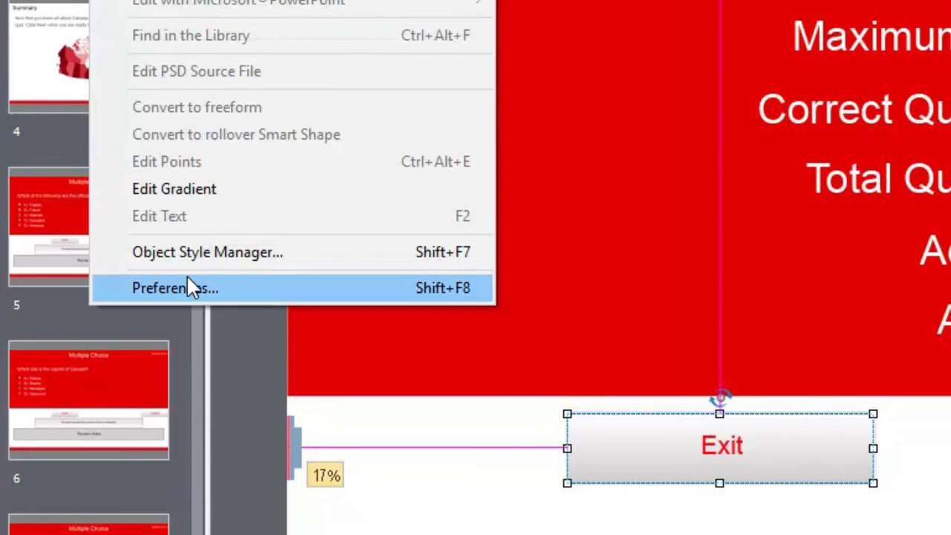
pyautogui.click(191, 286)
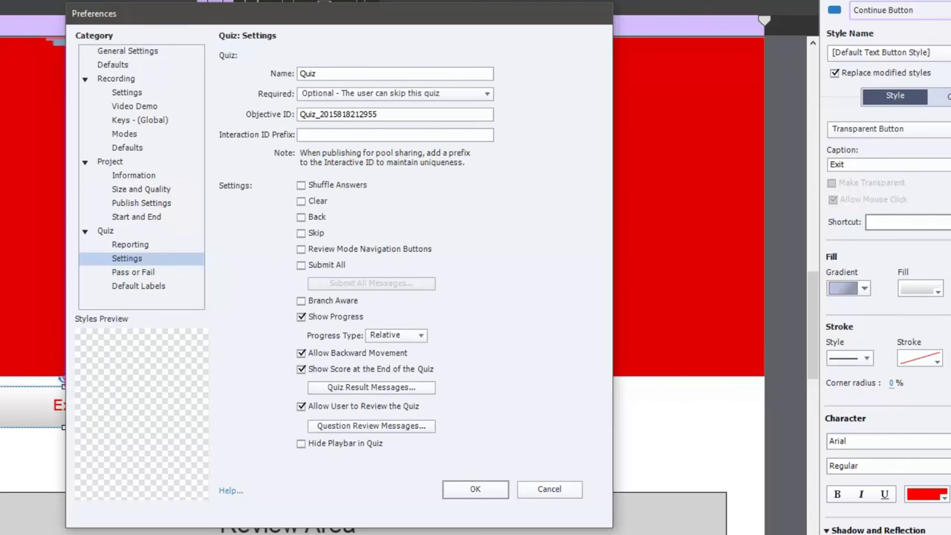
pyautogui.moveTo(167, 14); pyautogui.dragTo(495, 9)
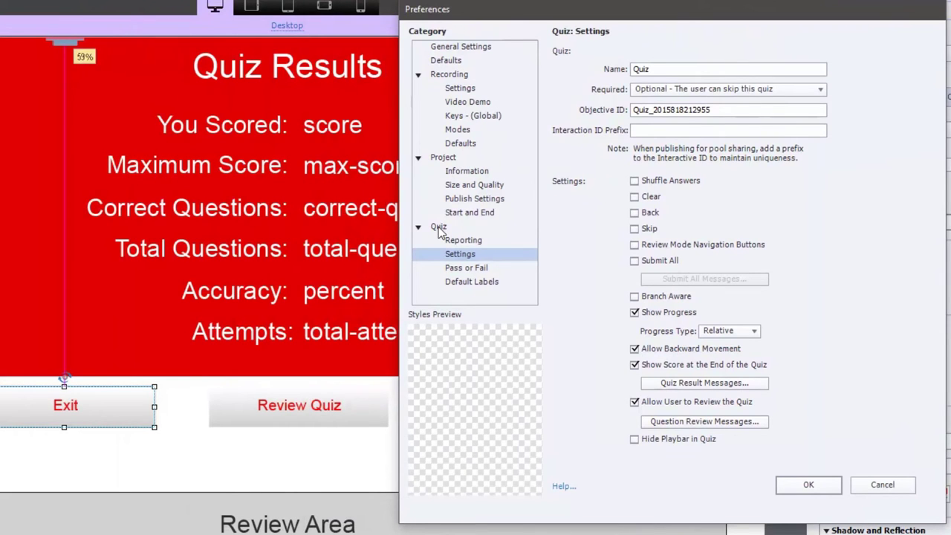
pyautogui.click(473, 269)
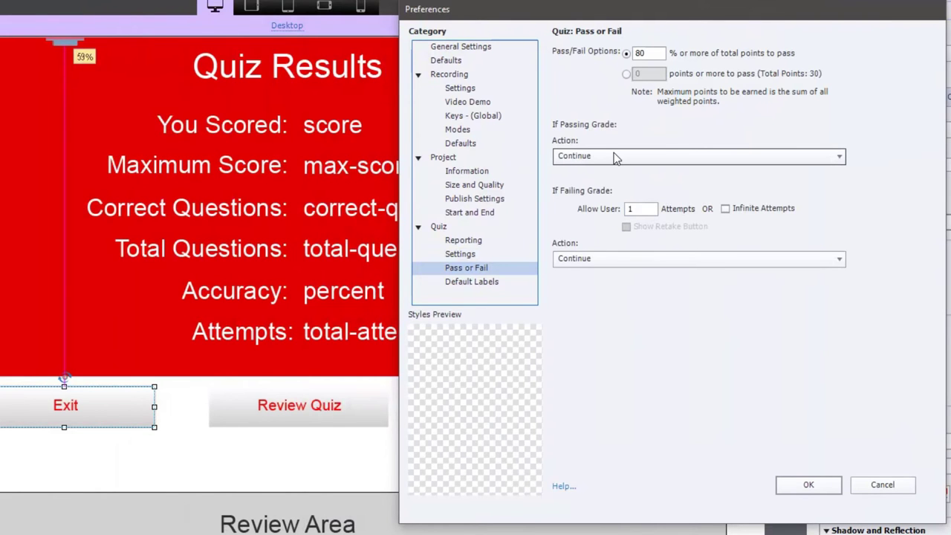
# - Set the If Passing Grade action to Exit instead of Continue
pyautogui.click(615, 157)
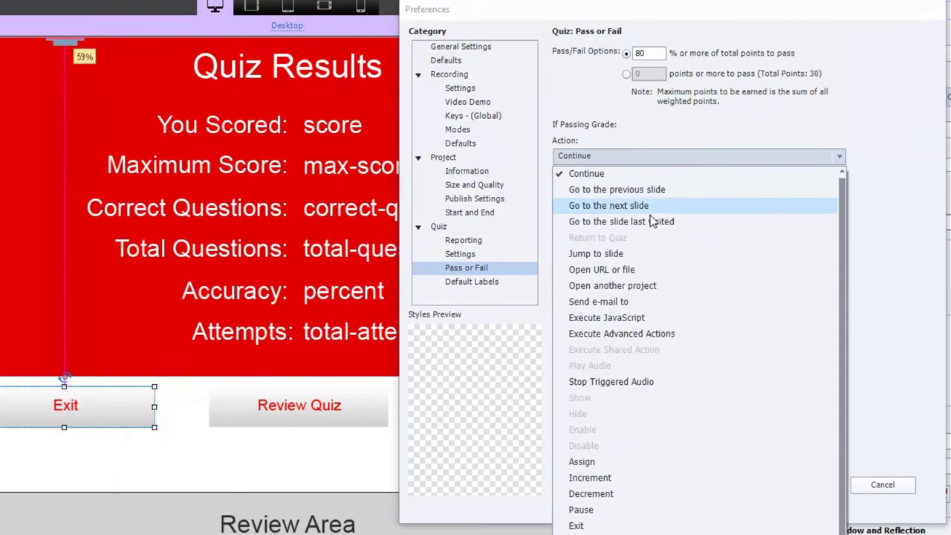
pyautogui.scroll(-2, 661, 221)
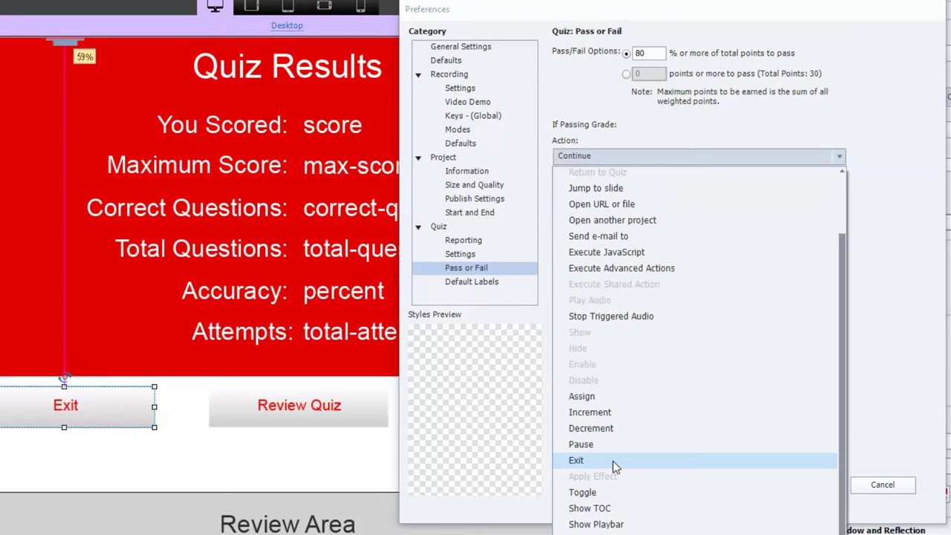
pyautogui.scroll(2, 615, 464)
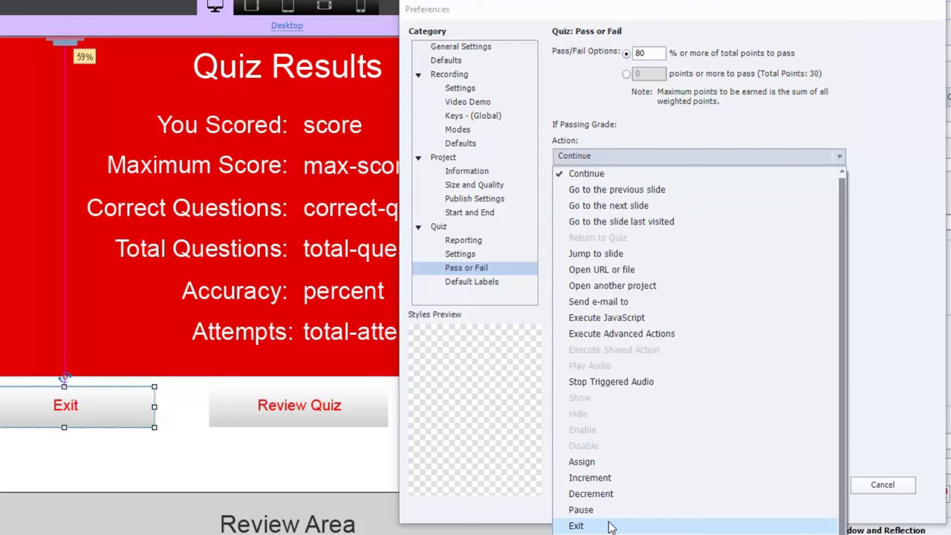
pyautogui.click(609, 526)
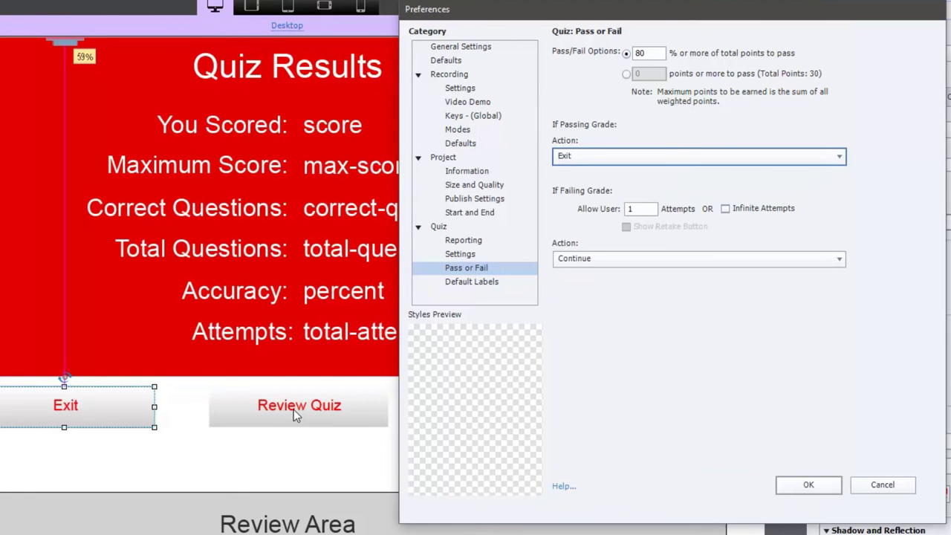
# - Uncheck Allow User to Review the Quiz in Quiz Settings
pyautogui.click(461, 254)
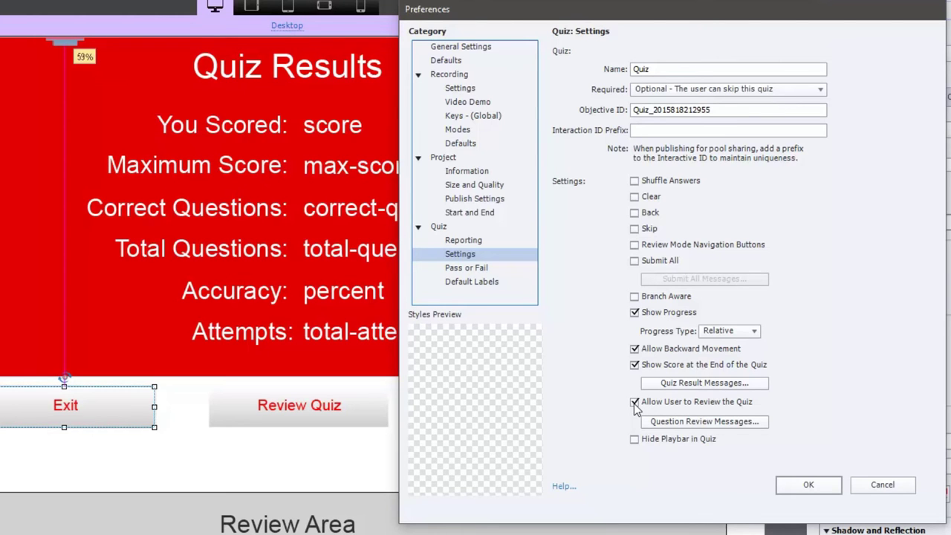
pyautogui.click(634, 402)
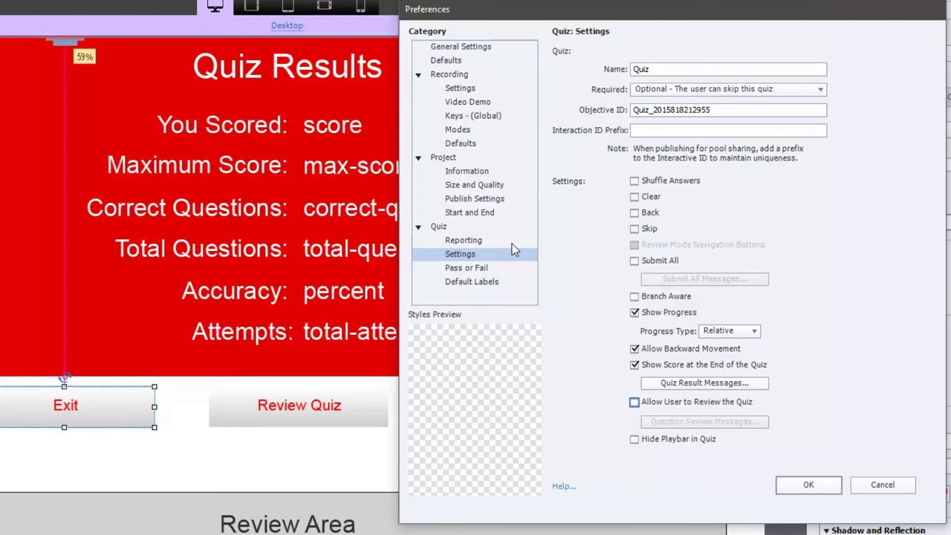
# - In Pass or Fail, check Infinite Attempts and Show Retake Button for failing learners
pyautogui.click(466, 269)
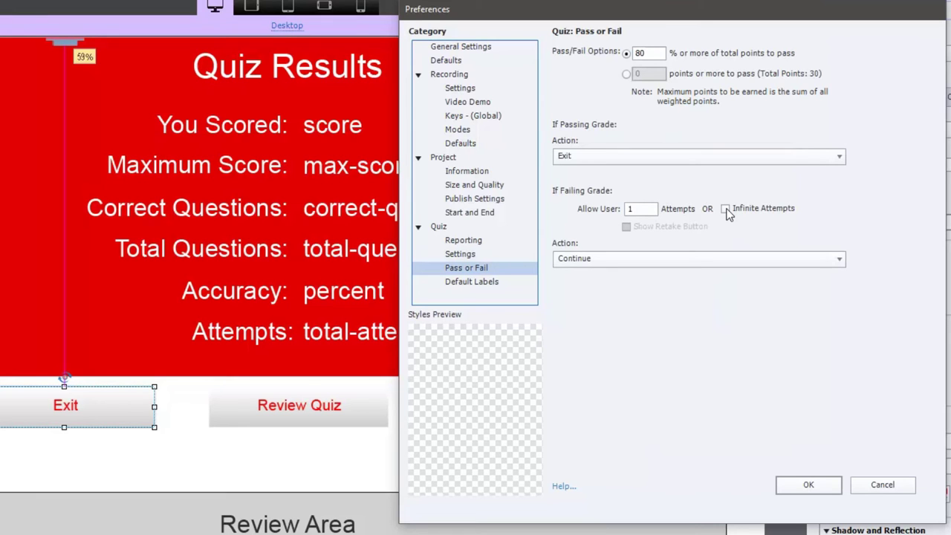
pyautogui.moveTo(643, 209); pyautogui.dragTo(594, 212)
pyautogui.write('2')
pyautogui.moveTo(643, 209); pyautogui.dragTo(592, 211)
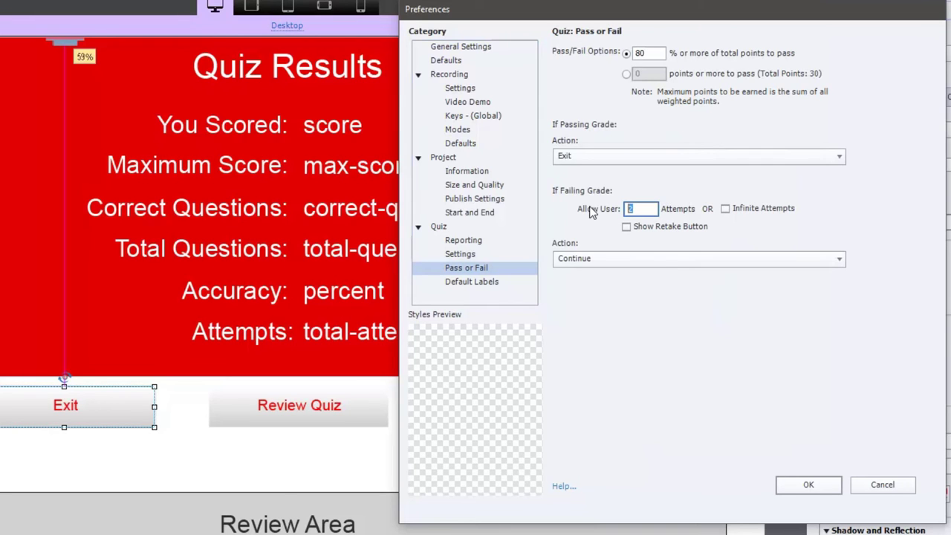
pyautogui.write('7')
pyautogui.click(725, 208)
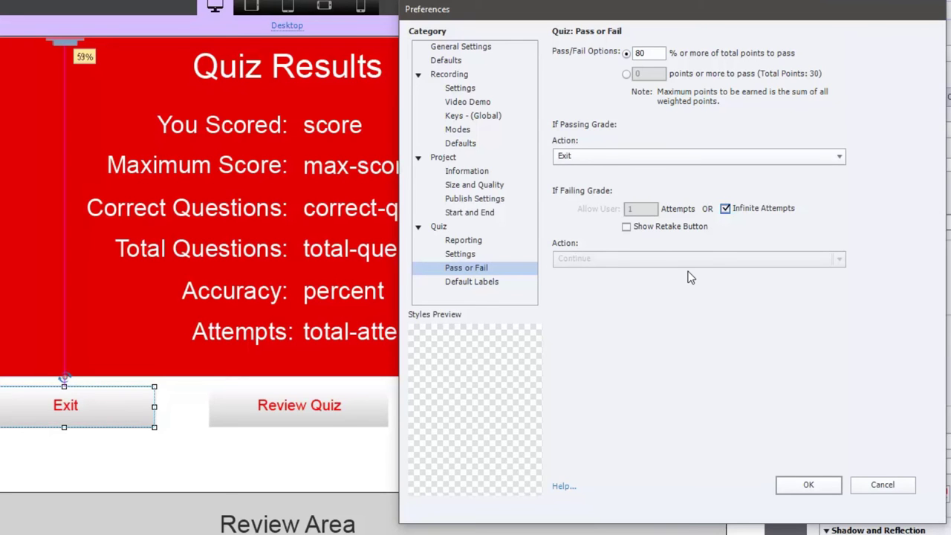
pyautogui.click(627, 229)
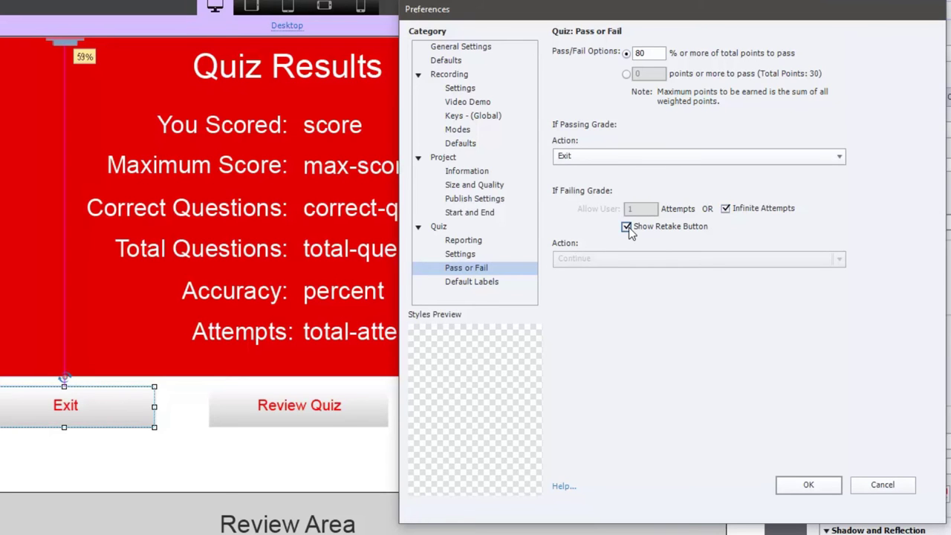
# - Apply the preferences with OK and select the new Retake Quiz button on the results slide
pyautogui.click(811, 485)
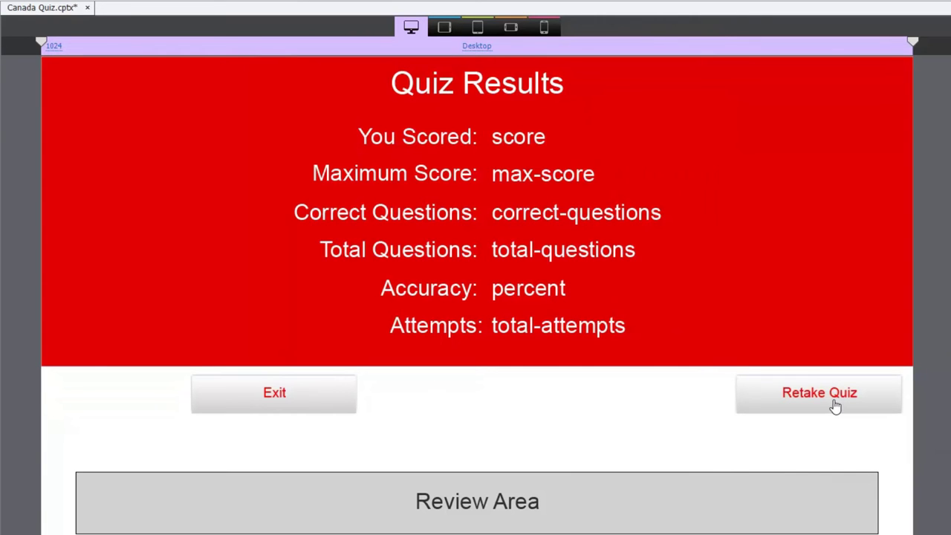
pyautogui.moveTo(832, 401); pyautogui.dragTo(502, 404)
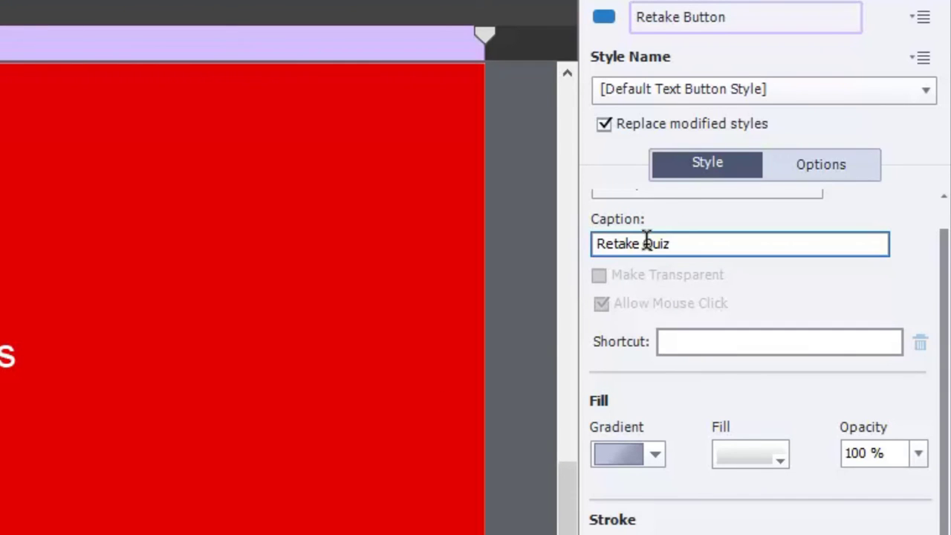
# - Change the button caption from 'Retake Quiz' to 'Restart Course'
pyautogui.press('Return')
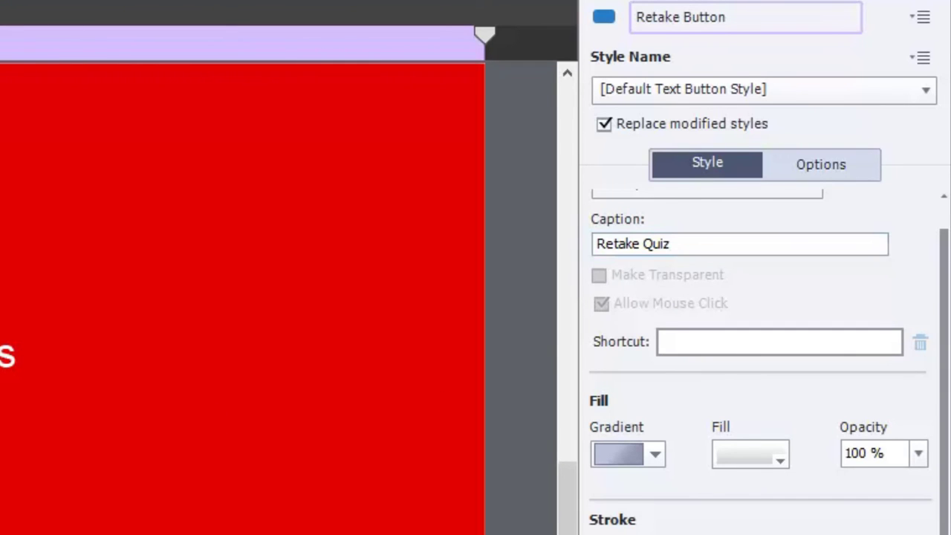
pyautogui.doubleClick(653, 240)
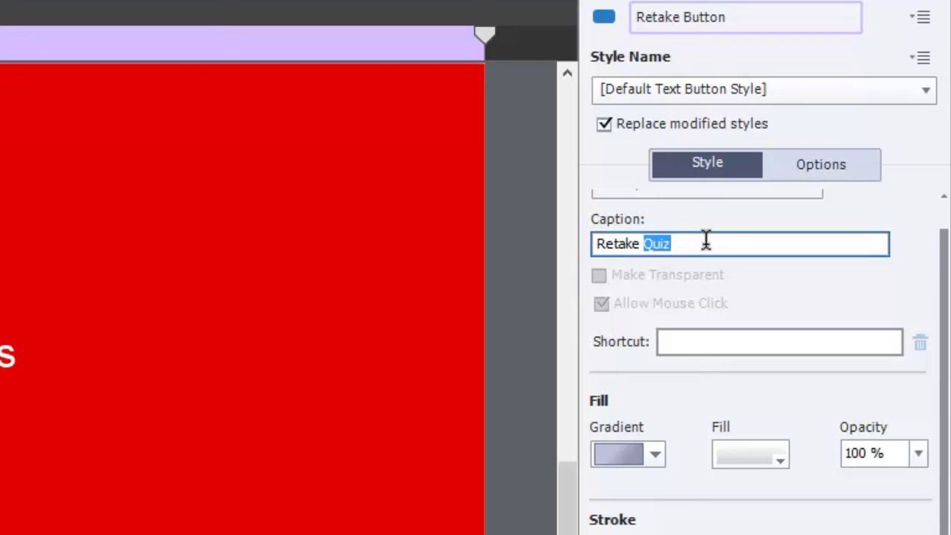
pyautogui.press('BackSpace')
pyautogui.press('BackSpace')
pyautogui.press('BackSpace')
pyautogui.press('BackSpace')
pyautogui.press('BackSpace')
pyautogui.press('BackSpace')
pyautogui.press('BackSpace')
pyautogui.press('BackSpace')
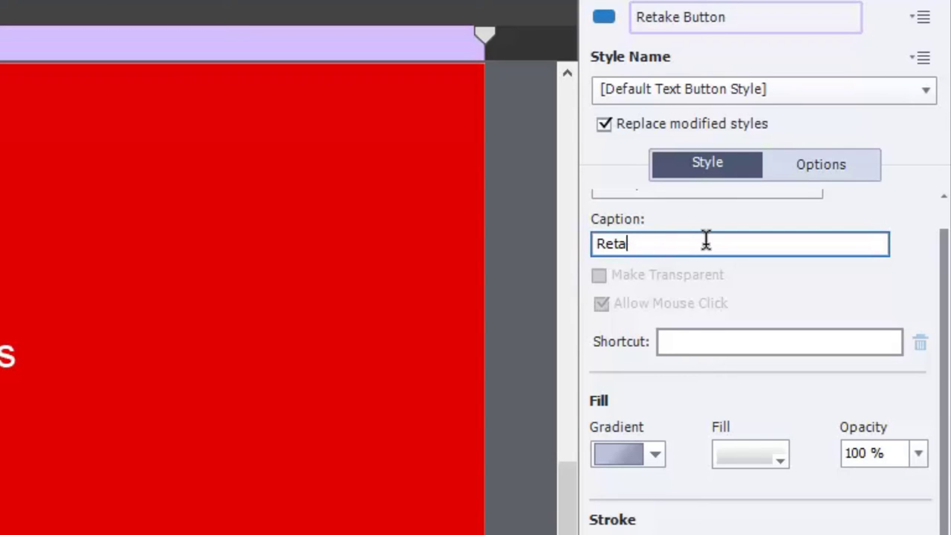
pyautogui.write('Restart Cour')
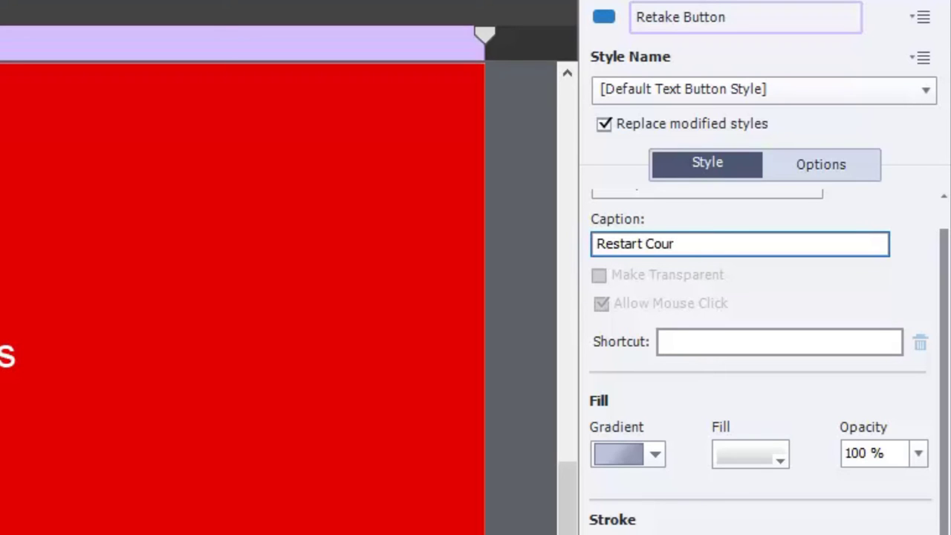
pyautogui.write('se')
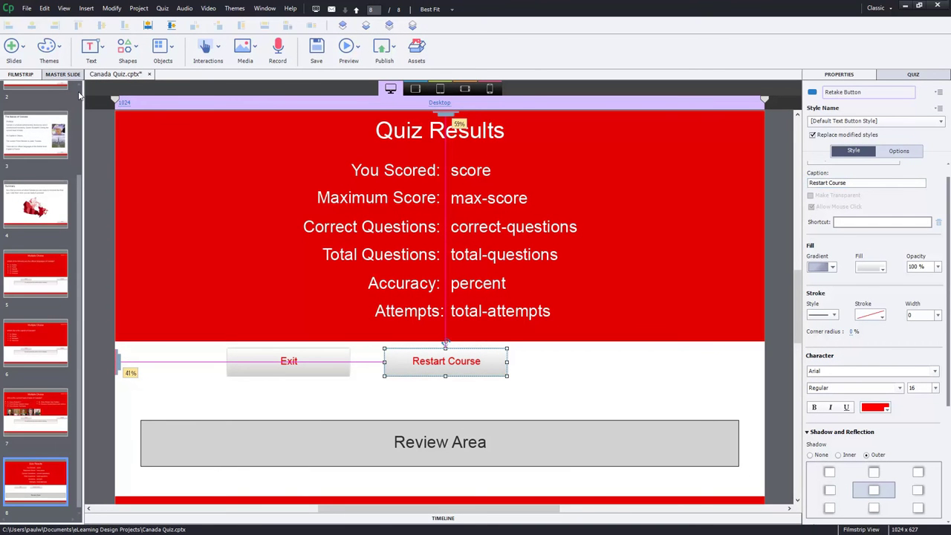
pyautogui.click(79, 95)
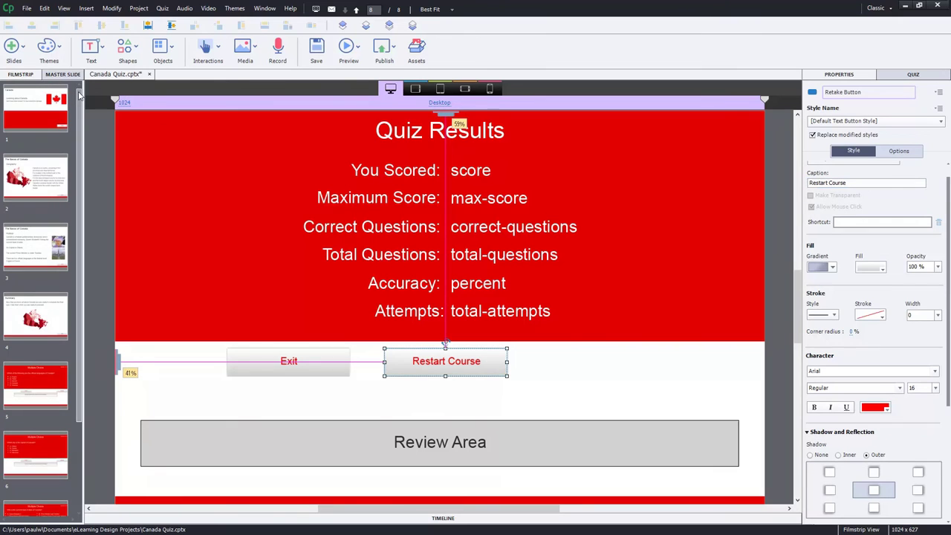
# - Insert a new button on the 'Learning about Canada' title slide (slide 1)
pyautogui.click(40, 119)
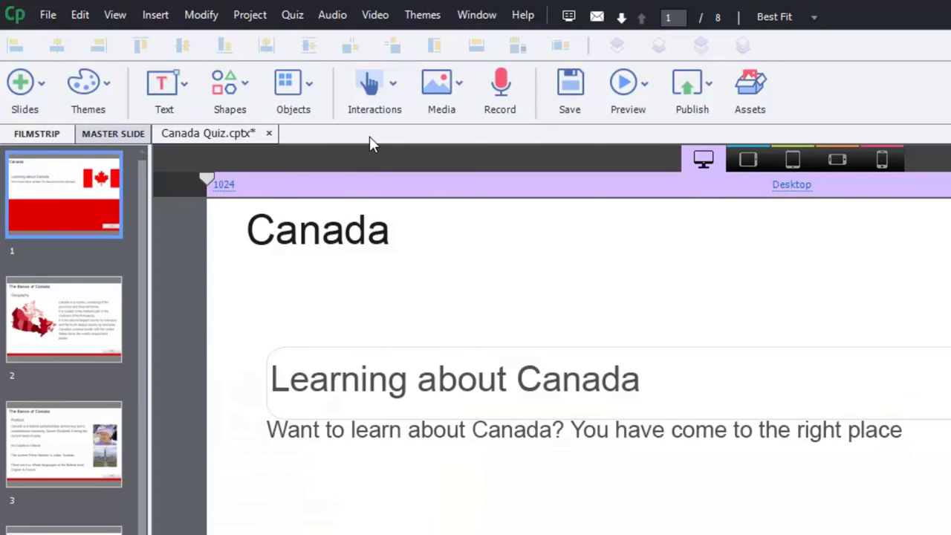
pyautogui.click(393, 85)
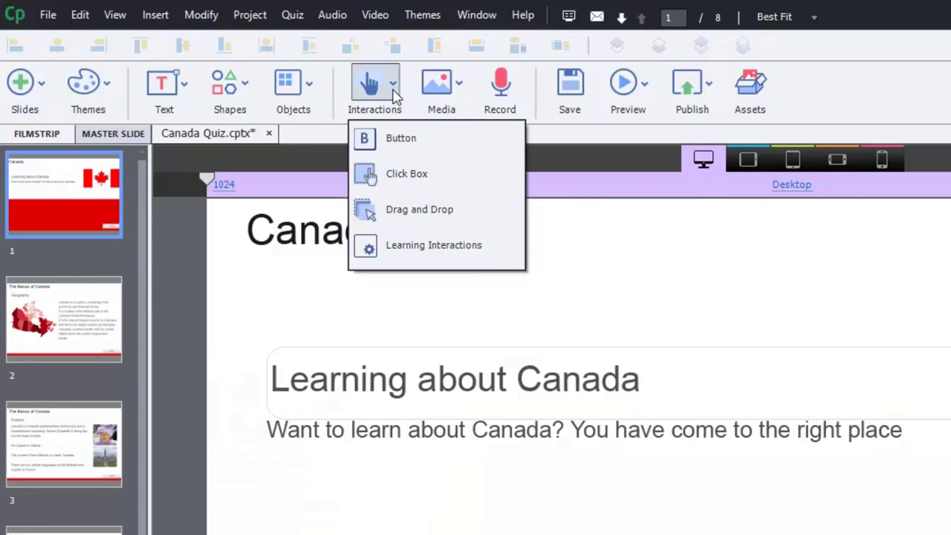
pyautogui.click(392, 138)
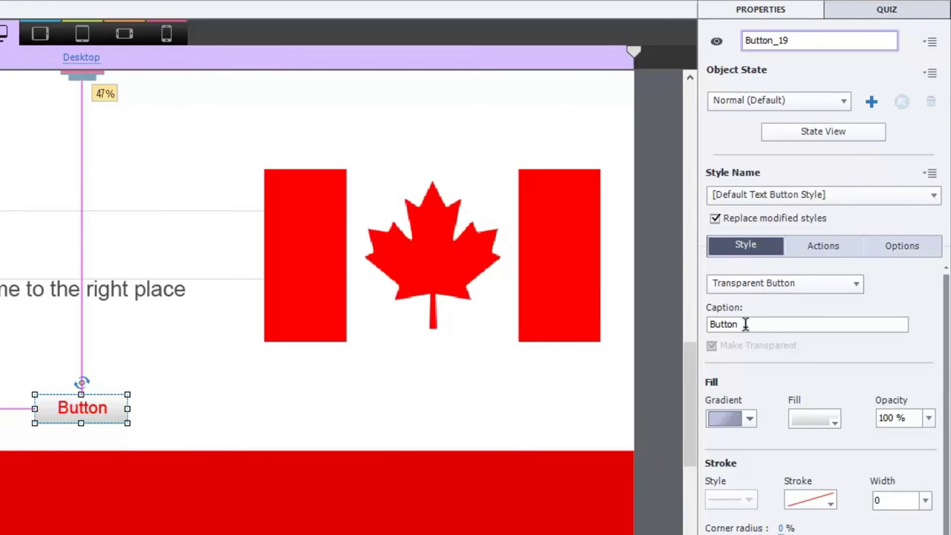
# - Clear Button_19's 'Button' caption and set its fill opacity to 0%
pyautogui.moveTo(748, 324); pyautogui.dragTo(652, 325)
pyautogui.press('BackSpace')
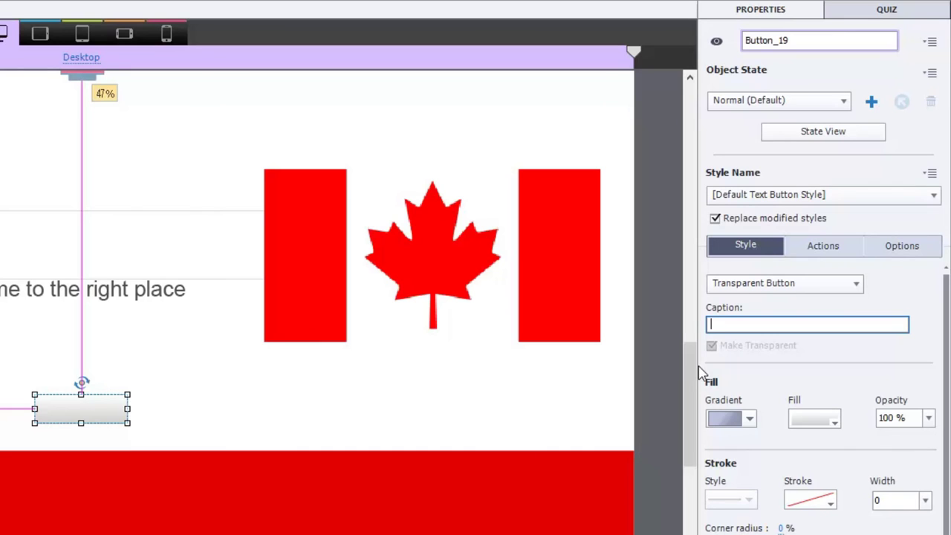
pyautogui.click(928, 418)
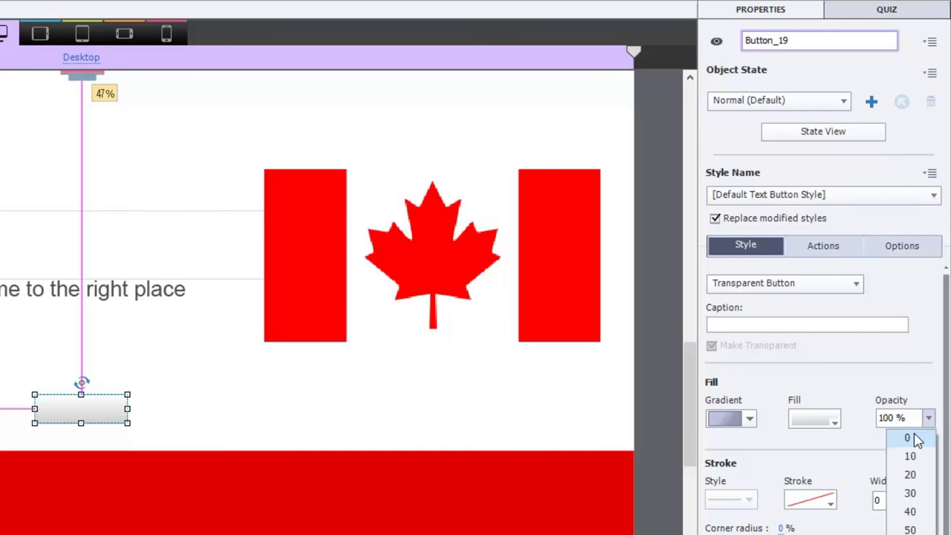
pyautogui.click(907, 437)
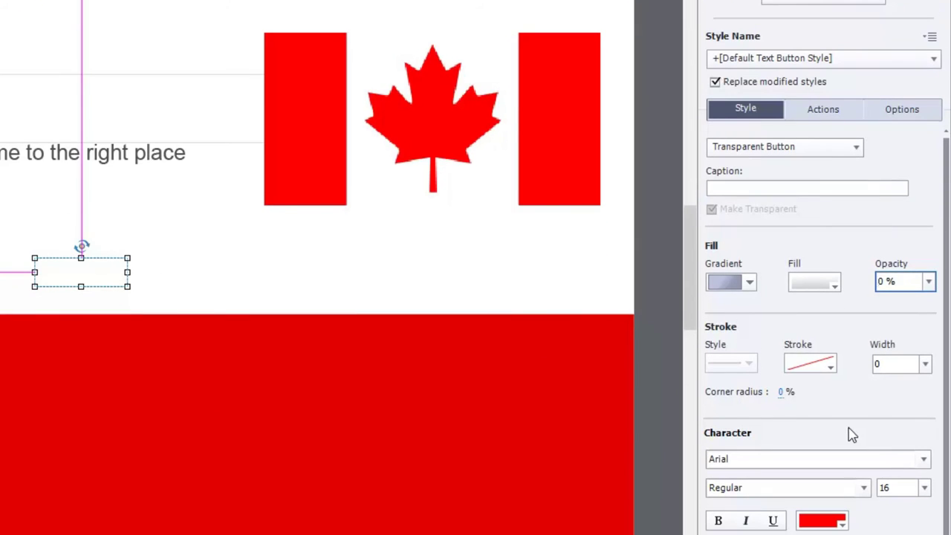
pyautogui.moveTo(947, 394); pyautogui.dragTo(947, 479)
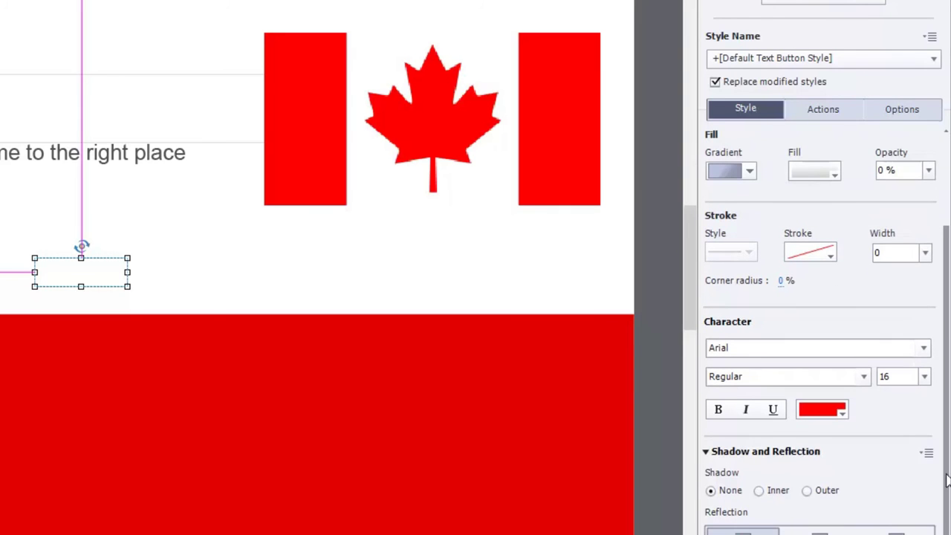
# - Set the hidden button's On Success action to No Action
pyautogui.click(833, 113)
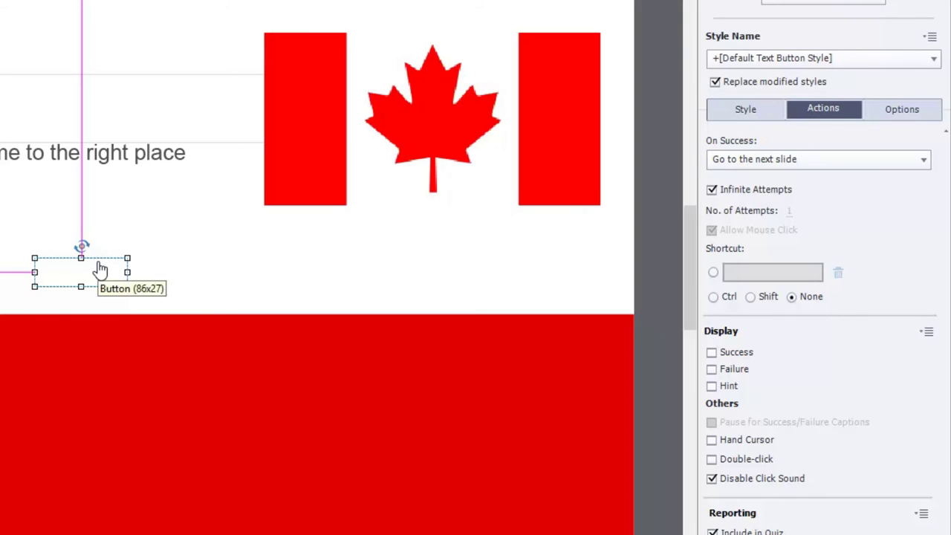
pyautogui.click(819, 160)
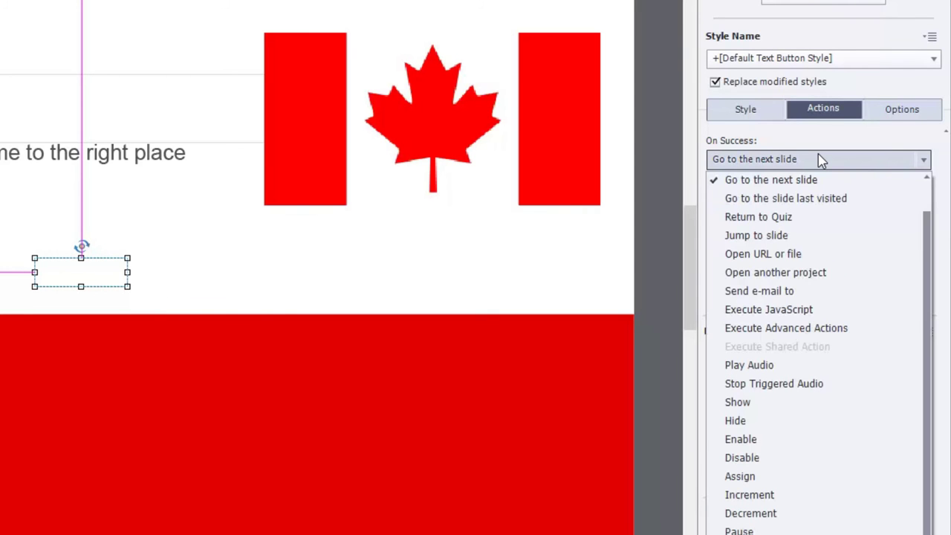
pyautogui.scroll(-2, 823, 349)
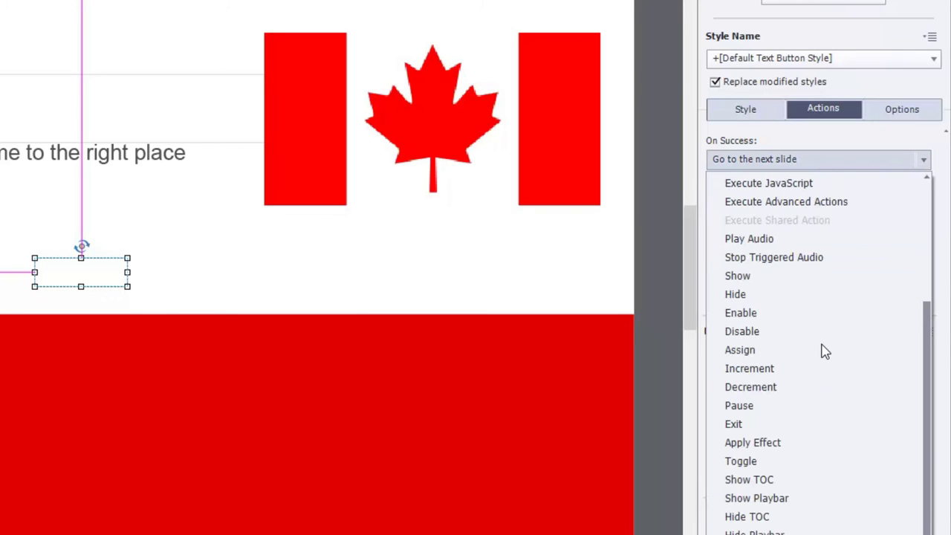
pyautogui.scroll(3, 780, 297)
pyautogui.click(743, 183)
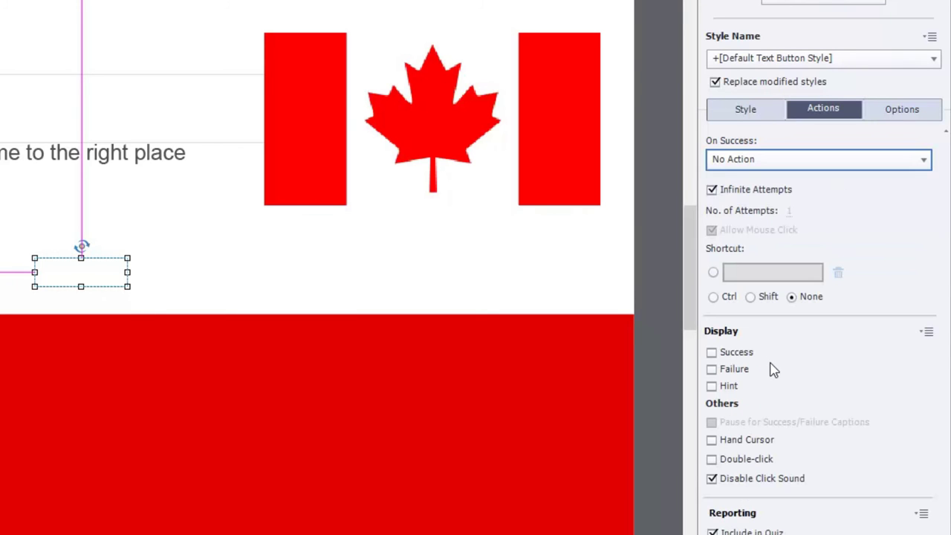
pyautogui.click(86, 286)
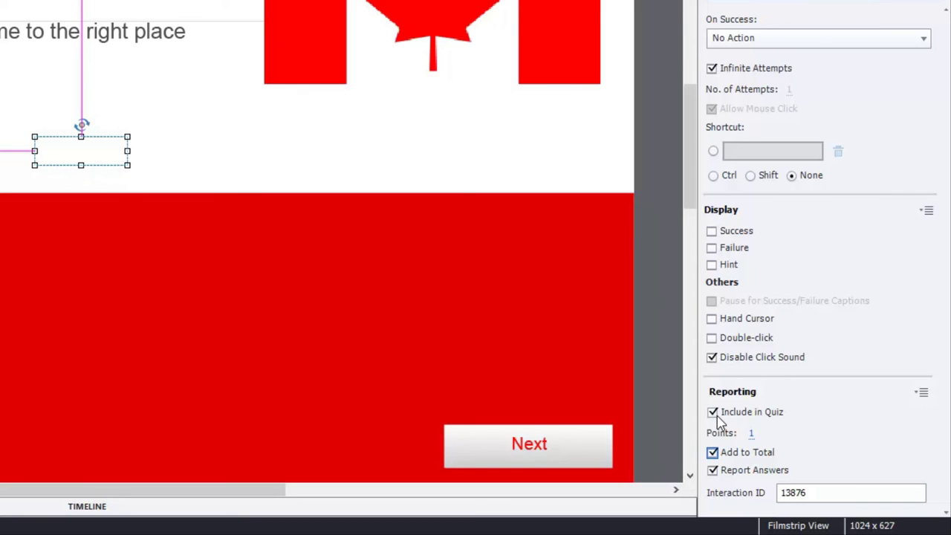
# - Uncheck Add to Total so the hidden button's 1 point stays out of the quiz total
pyautogui.click(712, 452)
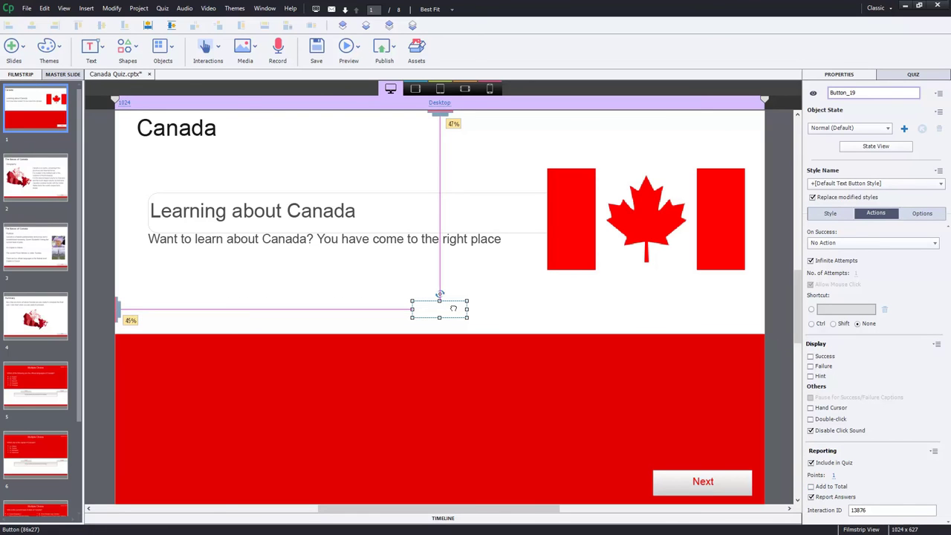
# - Drag the transparent button into the title slide's top-right corner, then deselect it
pyautogui.moveTo(464, 306); pyautogui.dragTo(750, 118)
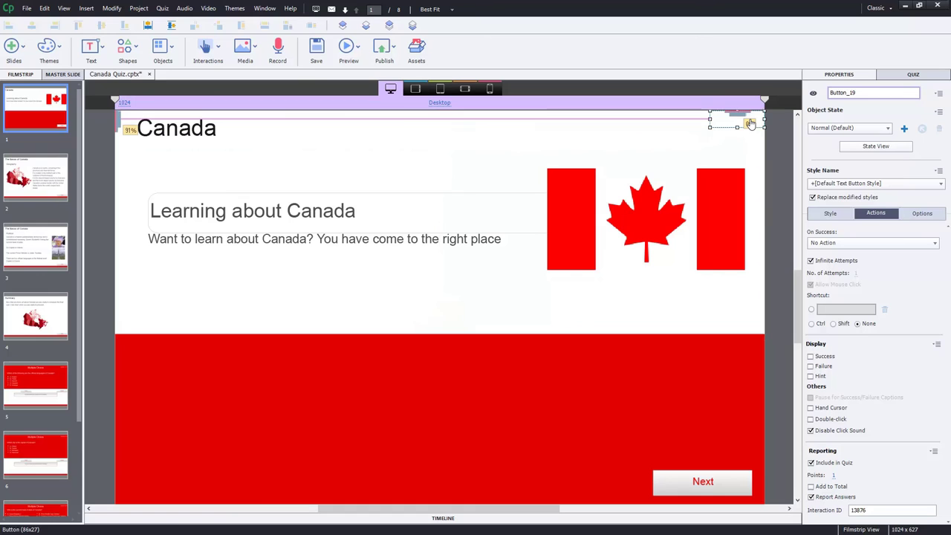
pyautogui.click(925, 213)
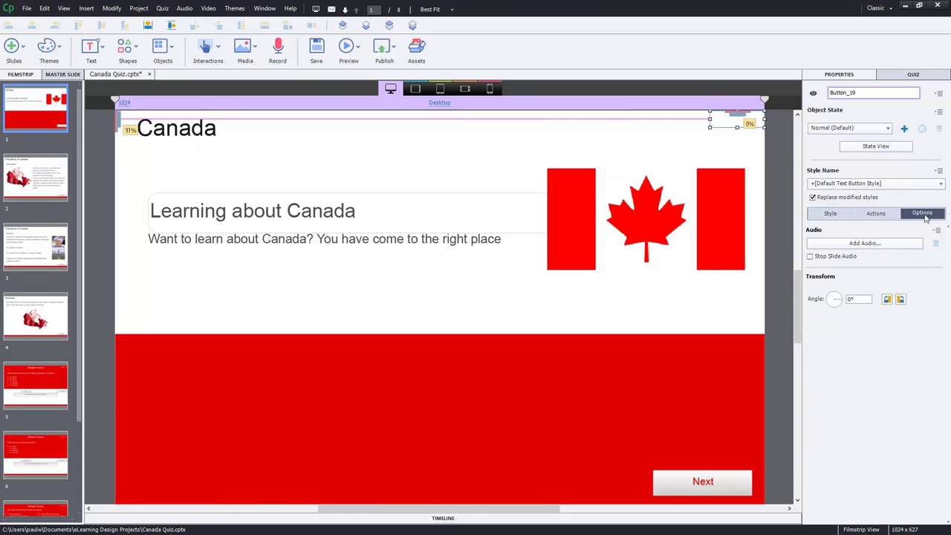
pyautogui.click(832, 214)
pyautogui.click(871, 214)
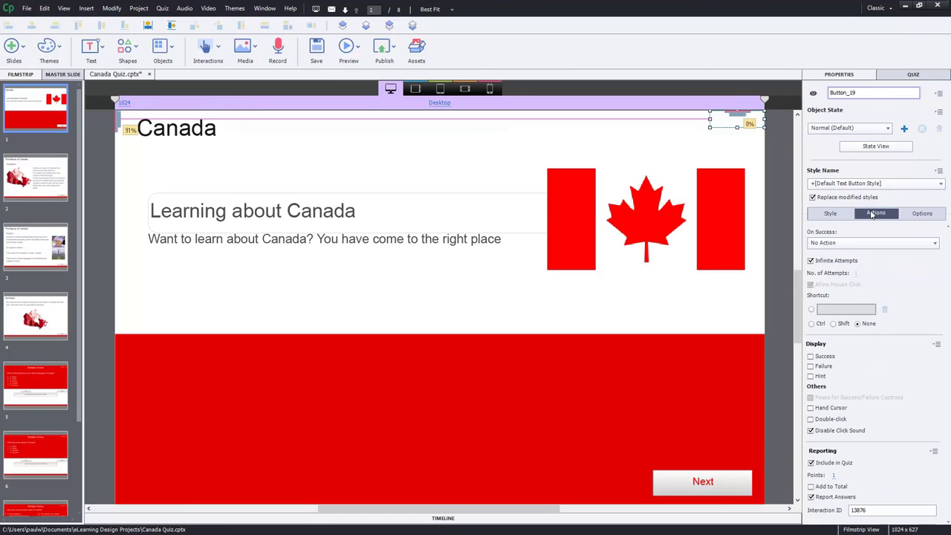
pyautogui.click(921, 215)
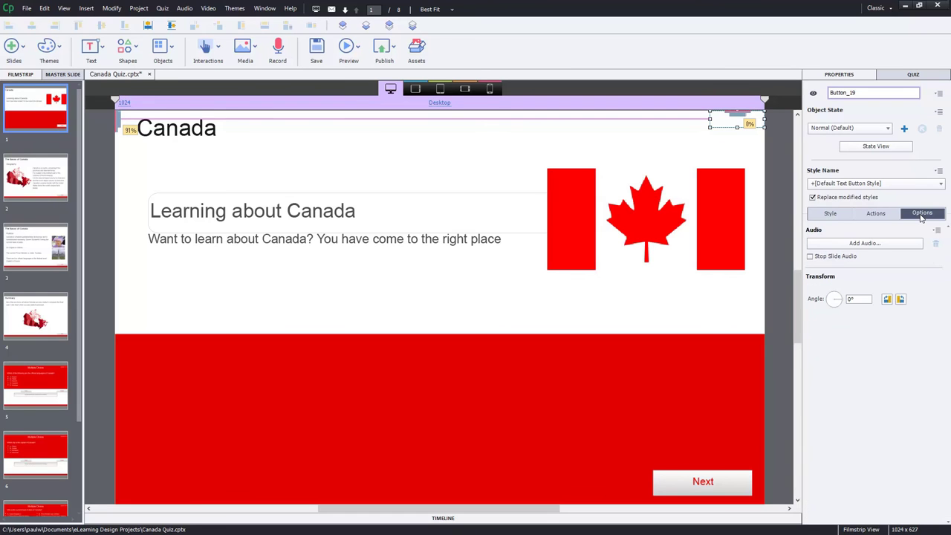
pyautogui.click(847, 216)
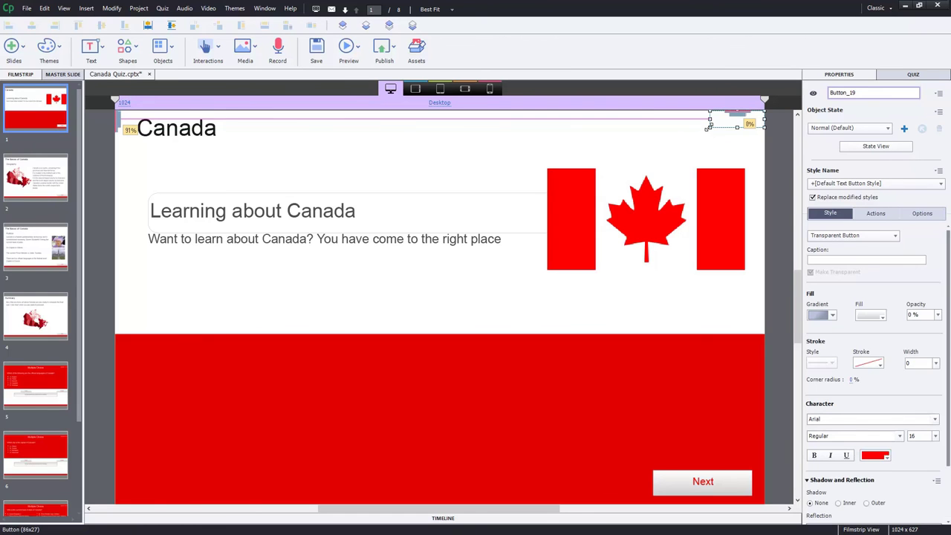
pyautogui.moveTo(715, 124); pyautogui.dragTo(758, 119)
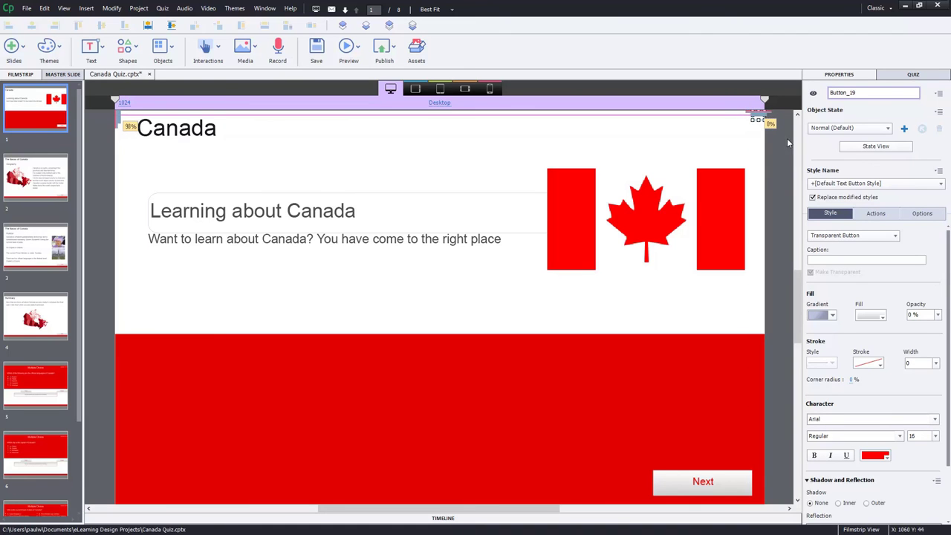
pyautogui.click(779, 141)
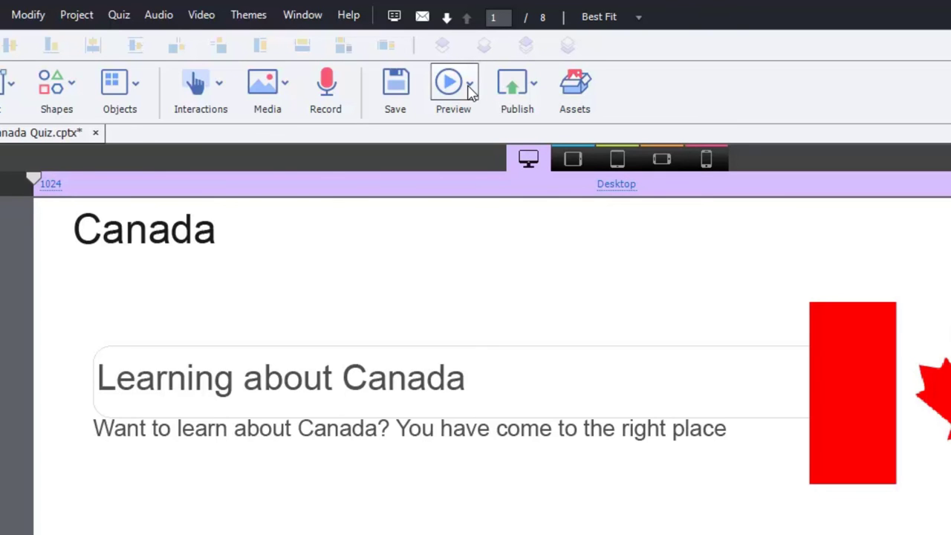
# - Preview the whole Canada Quiz project from the Preview dropdown's Project option
pyautogui.click(469, 88)
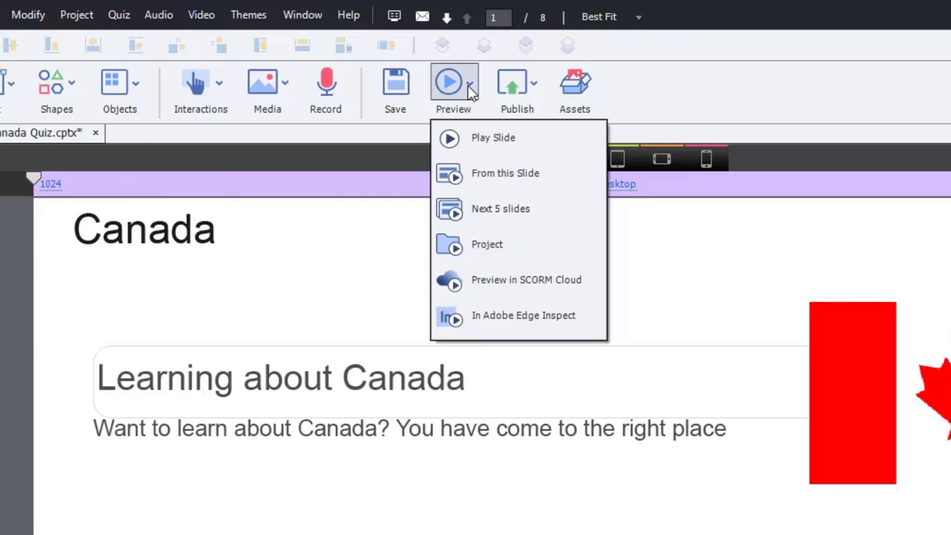
pyautogui.click(487, 244)
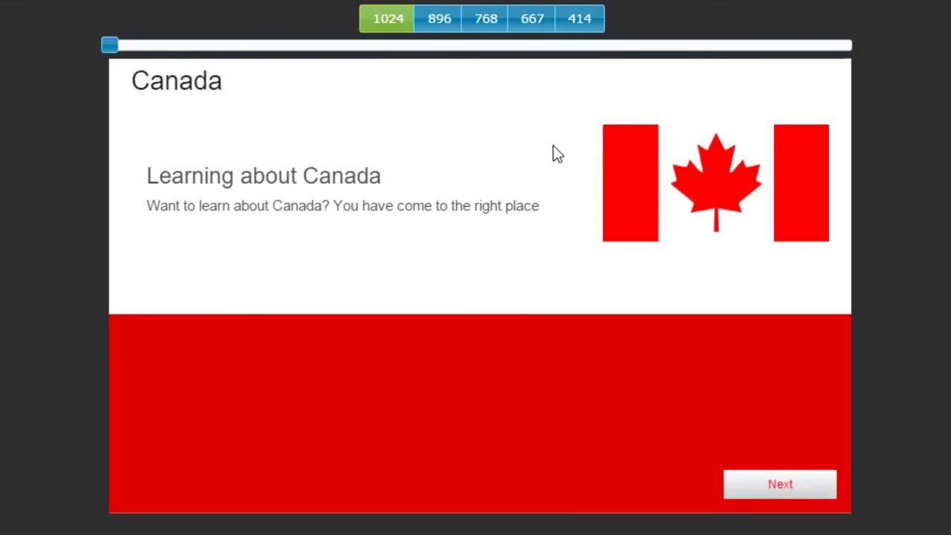
# - Advance past the geography, Political and Summary slides, then answer English only for official languages
pyautogui.click(789, 484)
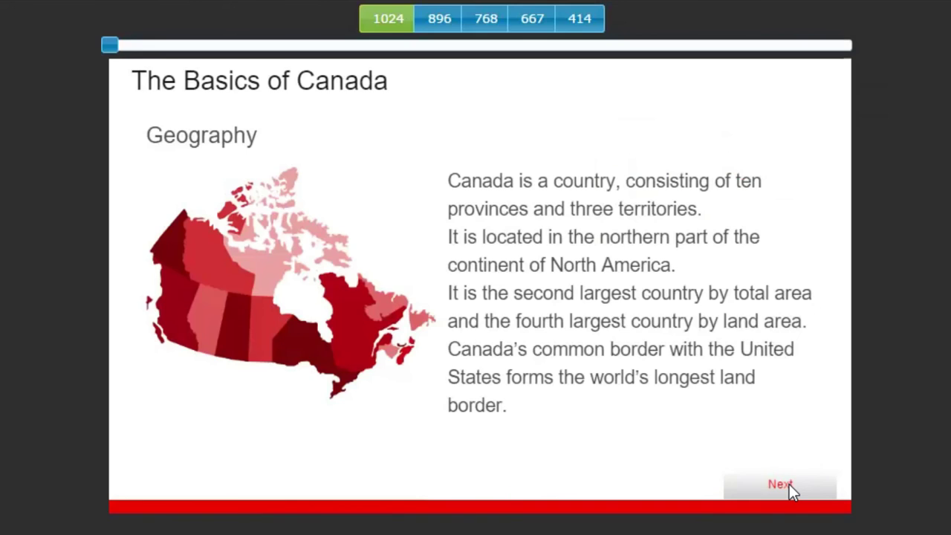
pyautogui.click(789, 484)
pyautogui.click(789, 484)
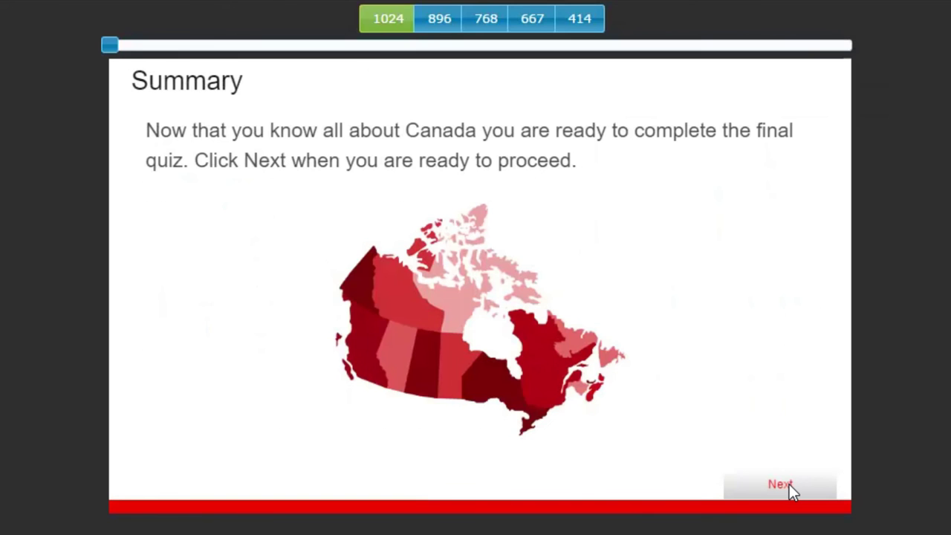
pyautogui.click(788, 483)
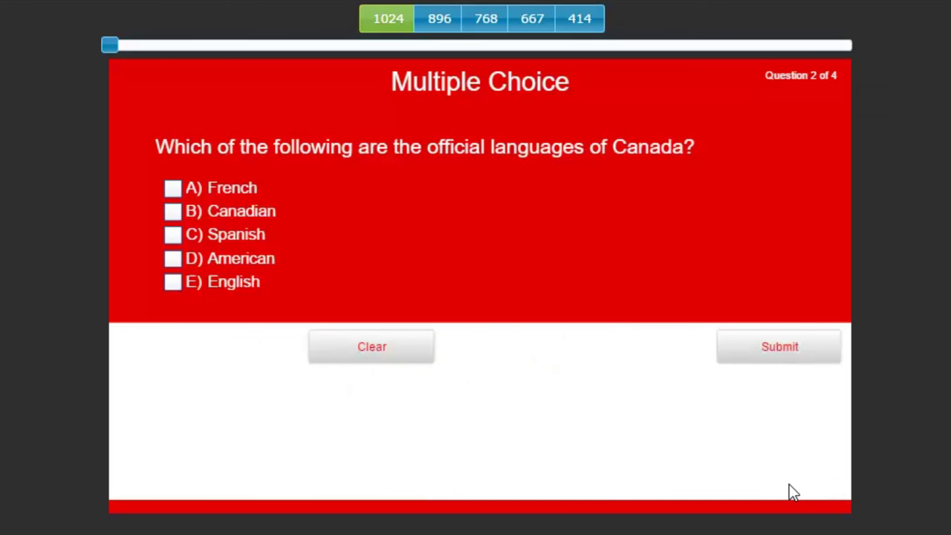
pyautogui.click(413, 295)
pyautogui.click(823, 355)
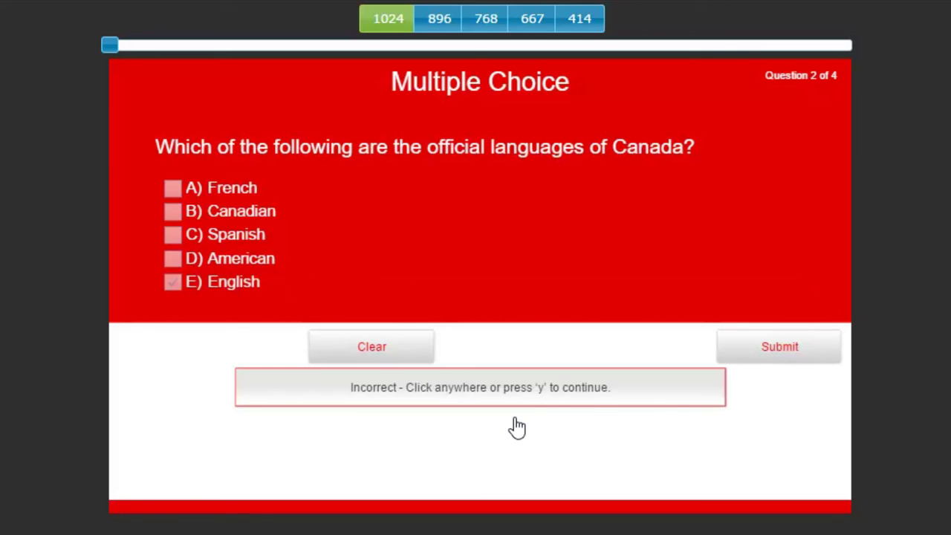
pyautogui.click(515, 426)
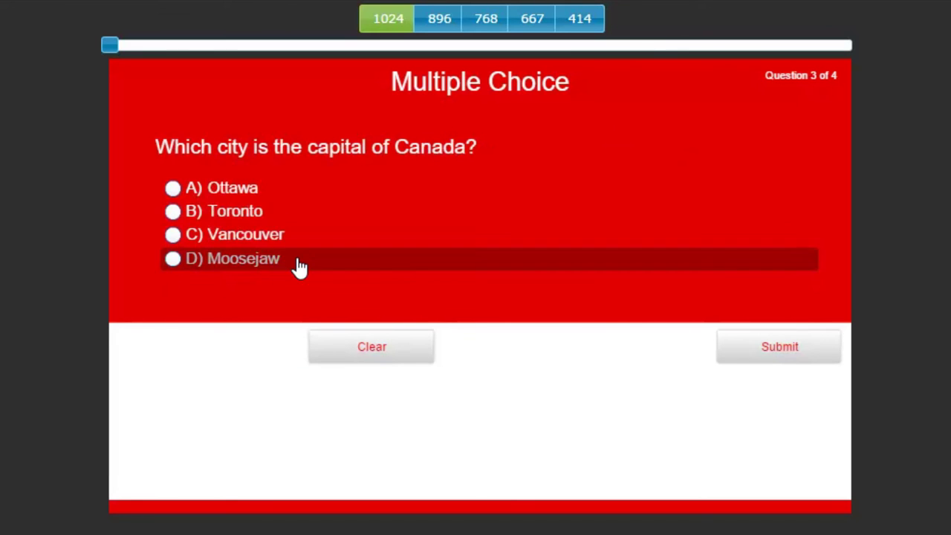
# - Answer Toronto as the capital and E for head of state, reaching the failed results
pyautogui.click(265, 196)
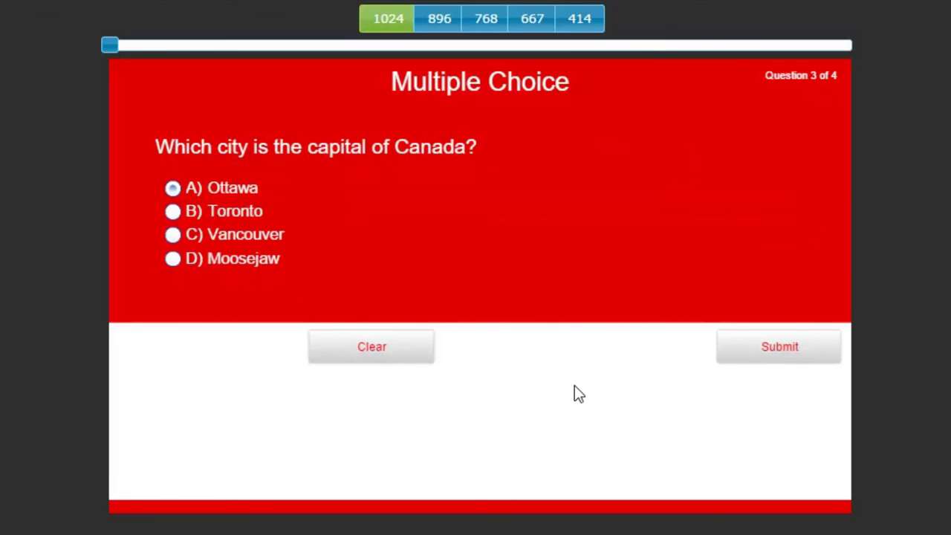
pyautogui.click(260, 213)
pyautogui.click(807, 355)
pyautogui.click(418, 459)
pyautogui.click(253, 219)
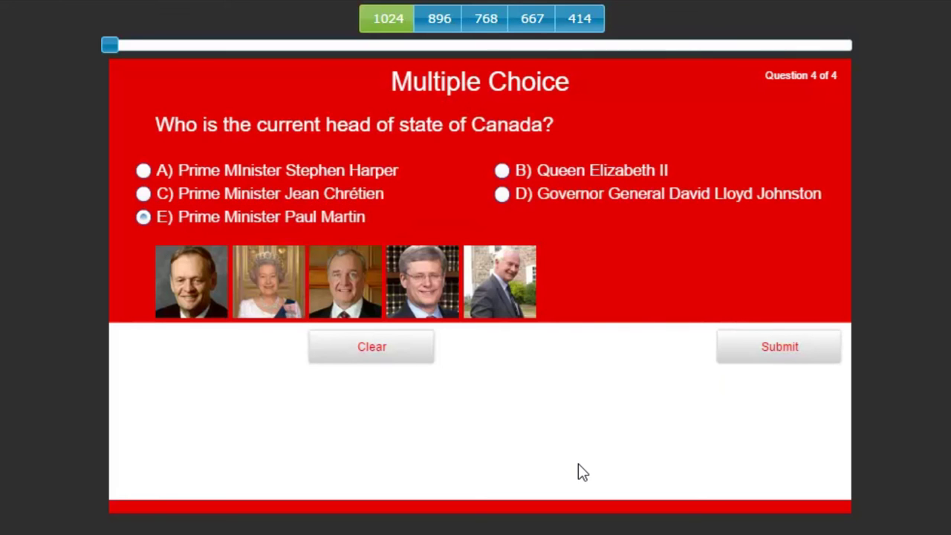
pyautogui.click(788, 354)
pyautogui.click(512, 451)
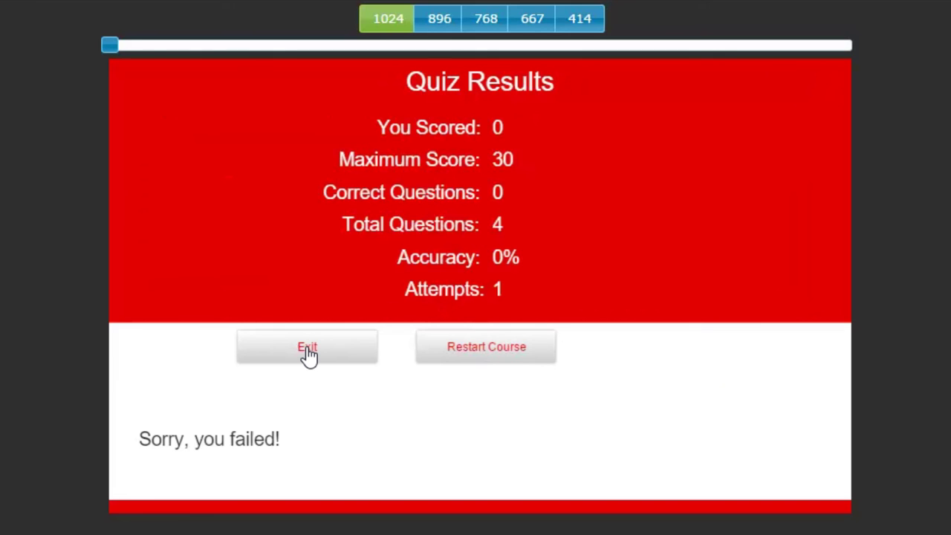
# - Use the Restart Course button on the failed Quiz Results slide to return to the title slide
pyautogui.click(496, 355)
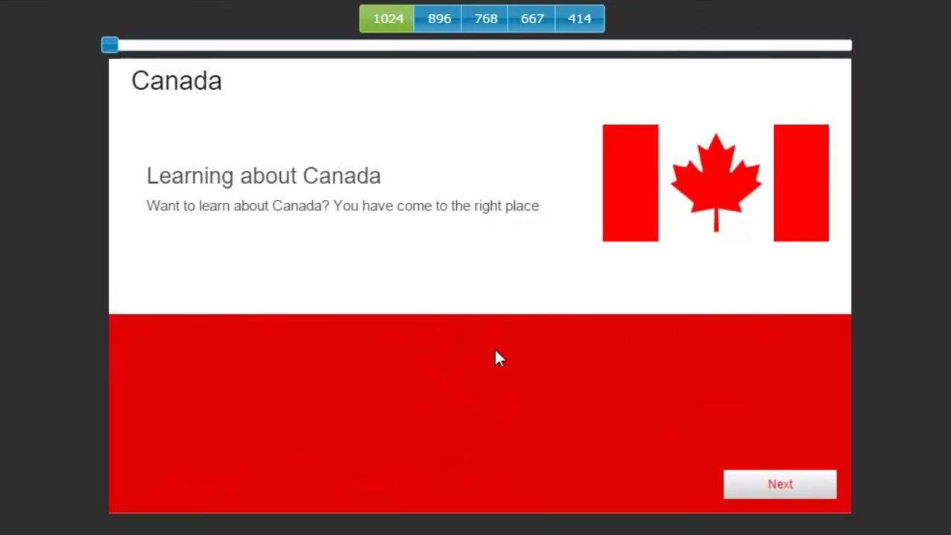
# - Advance past the content slides and answer French and English as the official languages
pyautogui.click(780, 485)
pyautogui.click(780, 485)
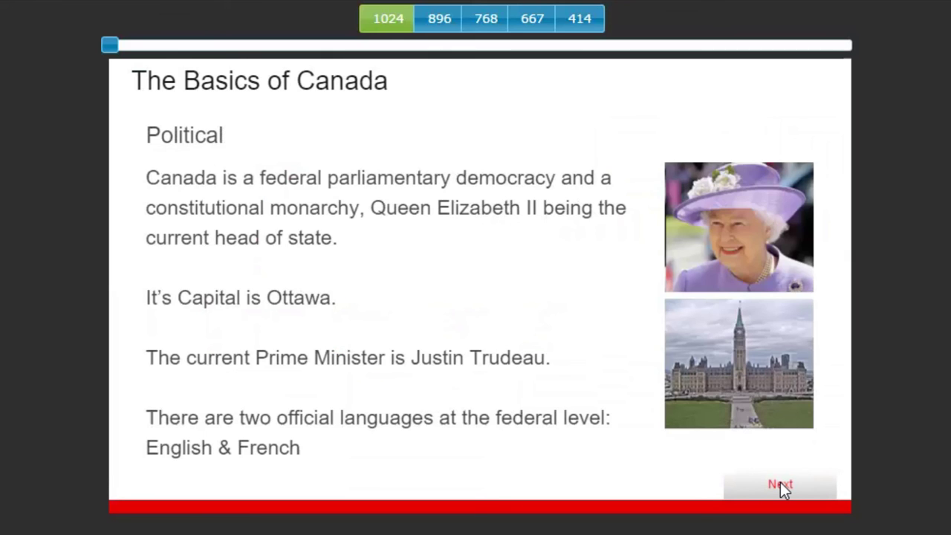
pyautogui.click(780, 484)
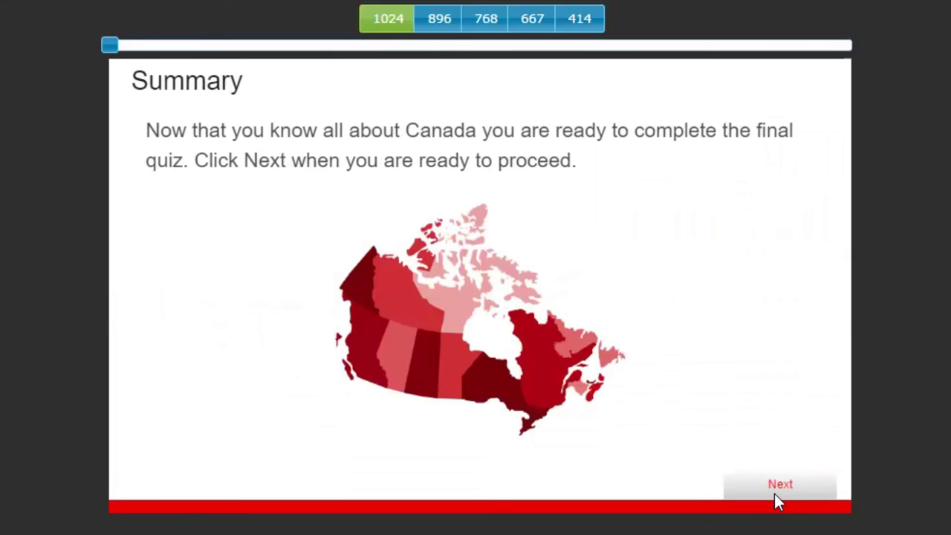
pyautogui.click(780, 485)
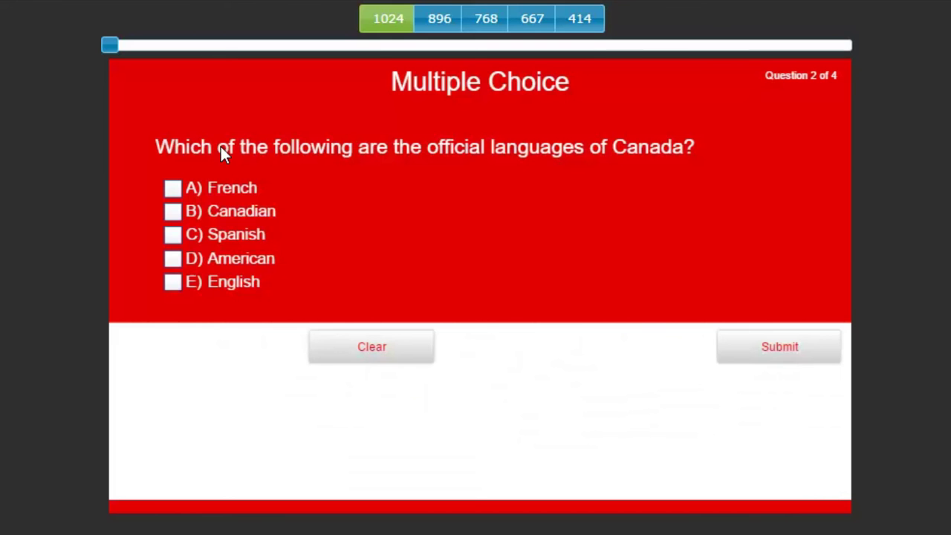
pyautogui.click(214, 195)
pyautogui.click(239, 293)
pyautogui.click(785, 352)
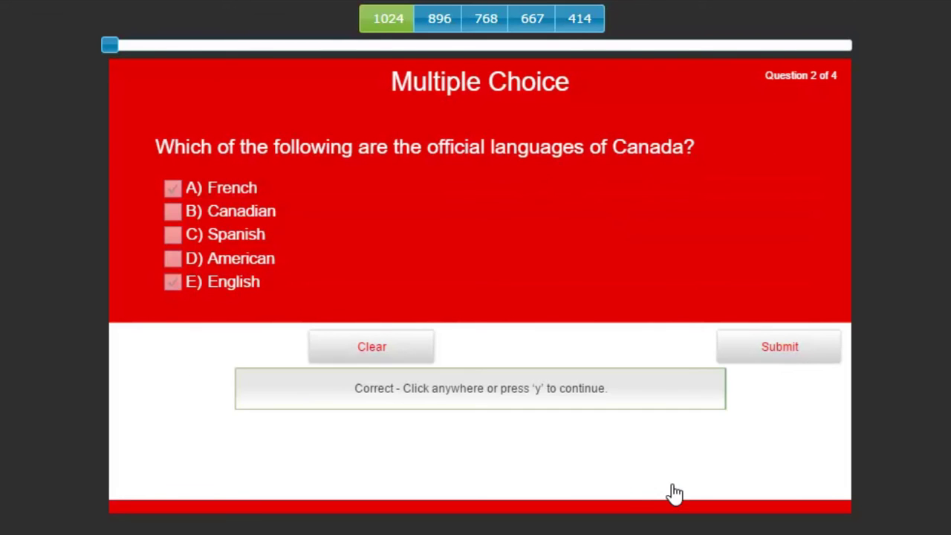
pyautogui.click(594, 471)
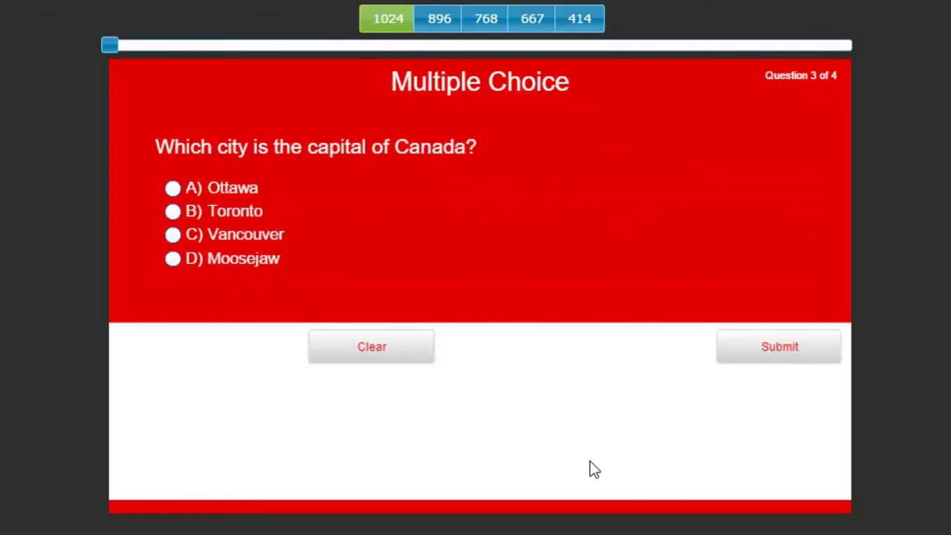
# - Answer Ottawa as the capital and B for head of state, reaching the passed results
pyautogui.click(237, 189)
pyautogui.click(800, 353)
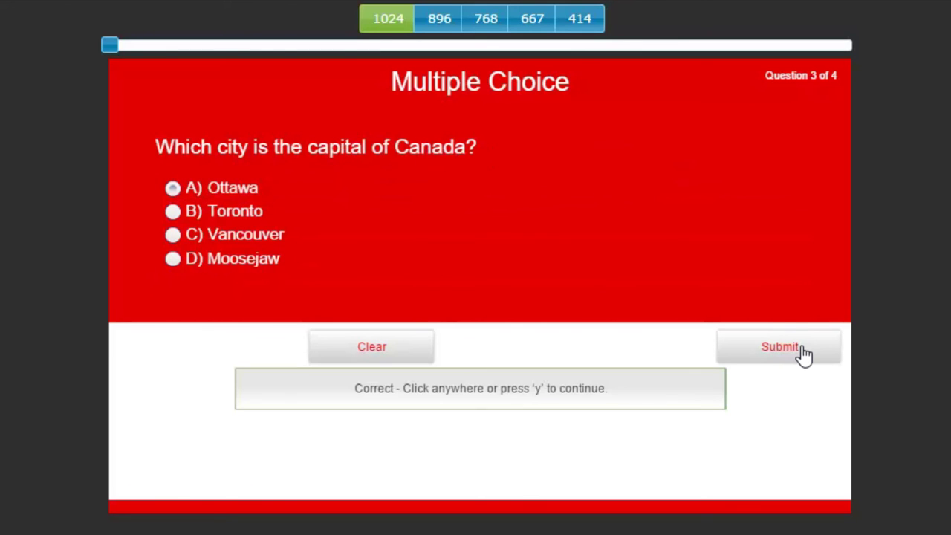
pyautogui.click(603, 430)
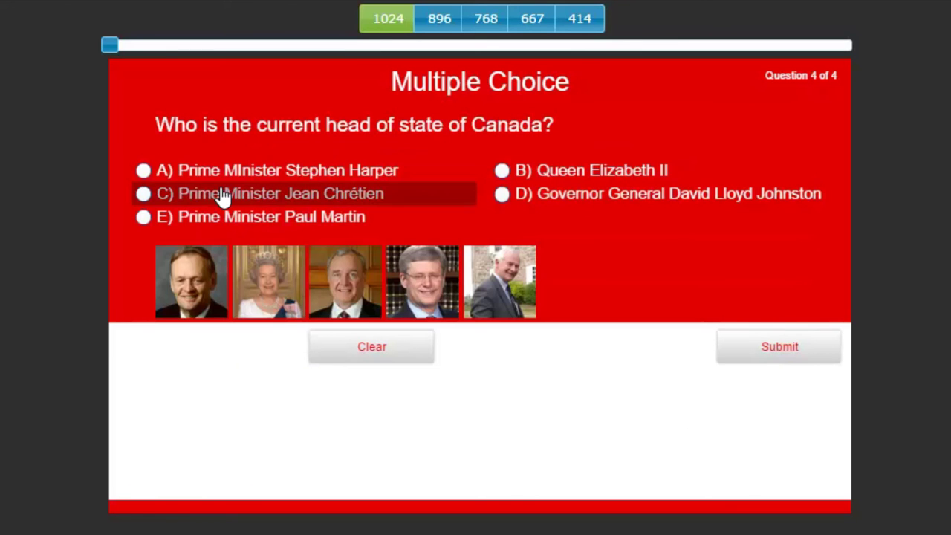
pyautogui.click(592, 172)
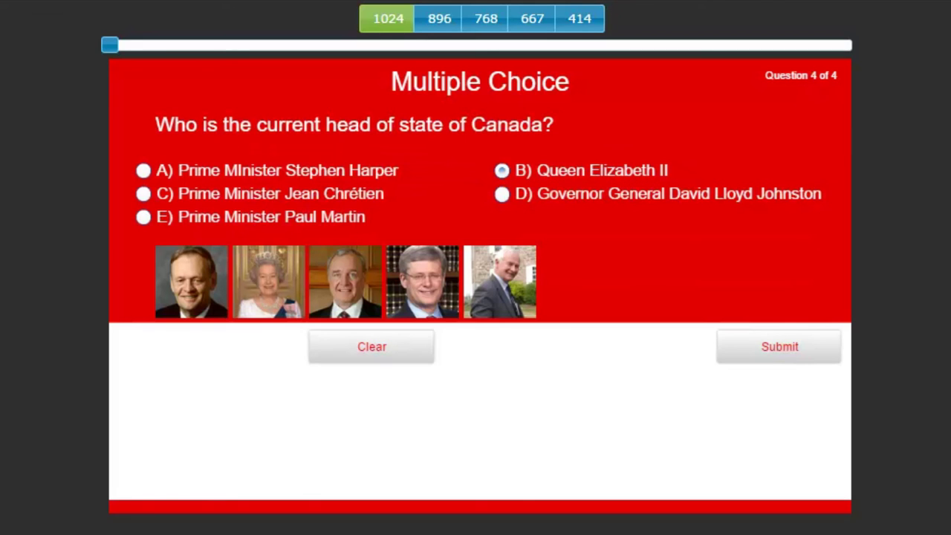
pyautogui.click(778, 349)
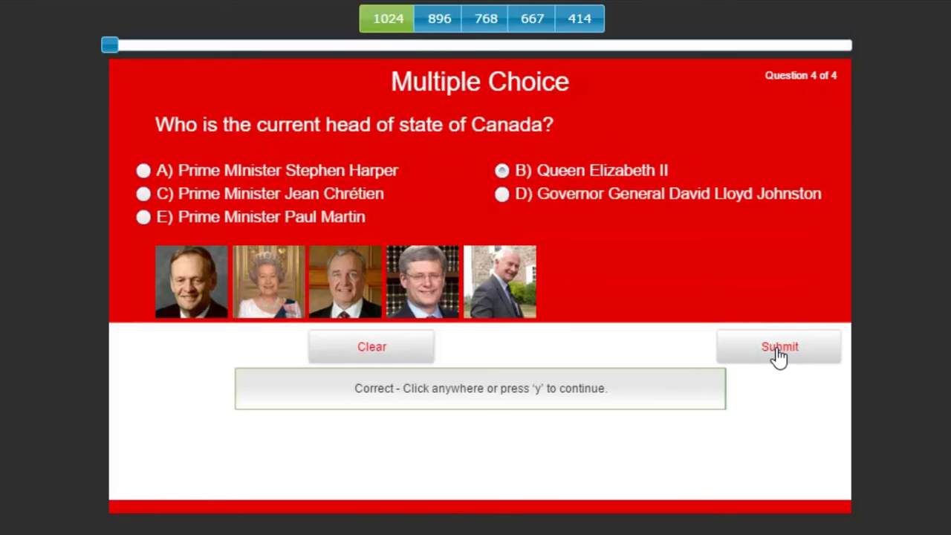
pyautogui.click(698, 453)
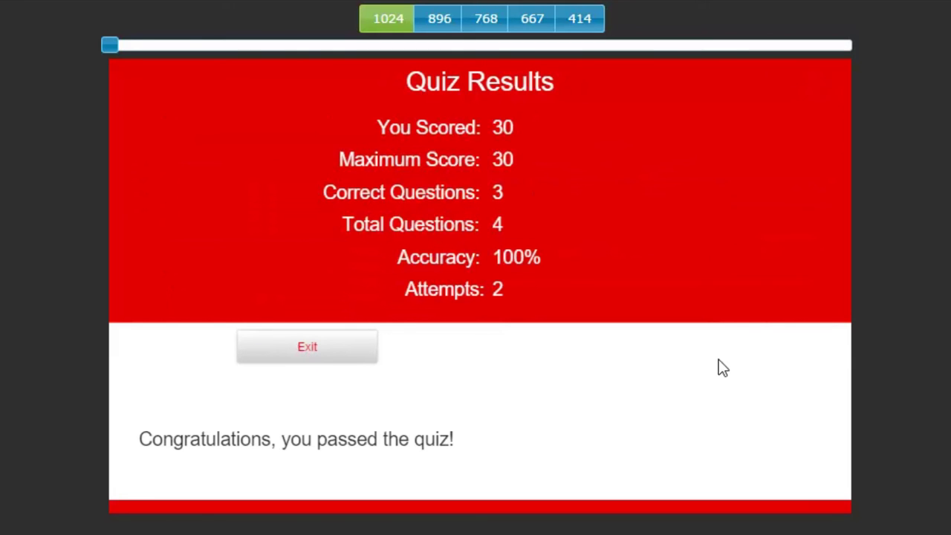
# - Close the preview with the Quiz Results slide's Exit button, returning to the editor
pyautogui.click(329, 350)
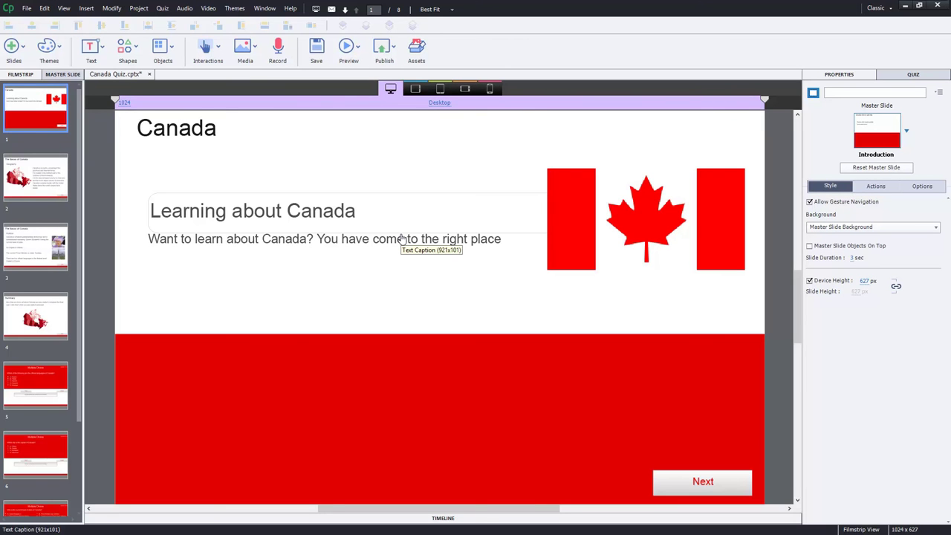